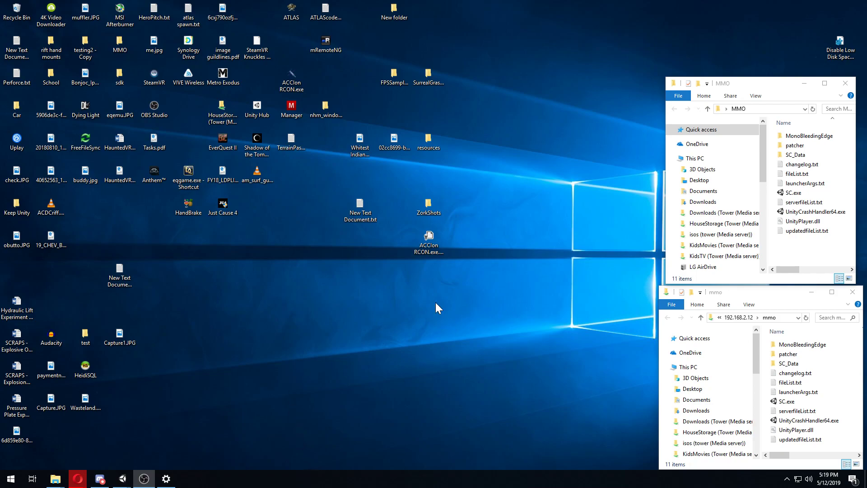
Step: Switch to the QEMU virtual machine in Opera and save hfs.exe from the rejetto.com HFS download page in Edge
mouse_move(81, 479)
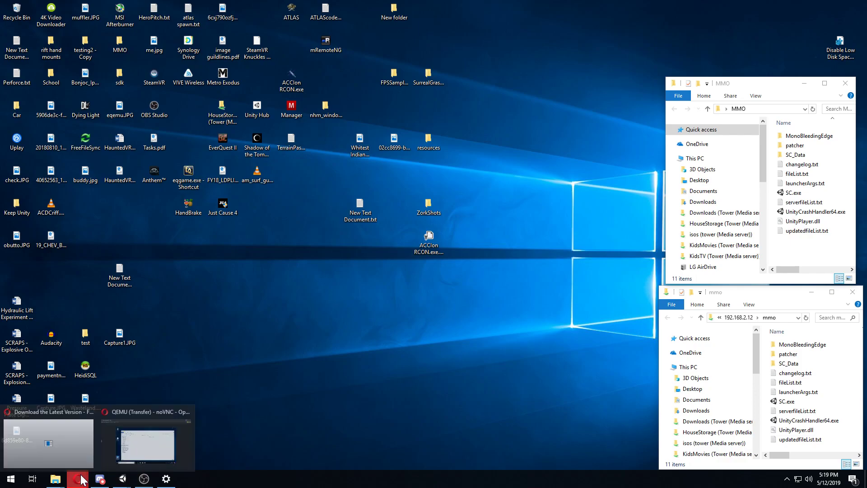
click(140, 449)
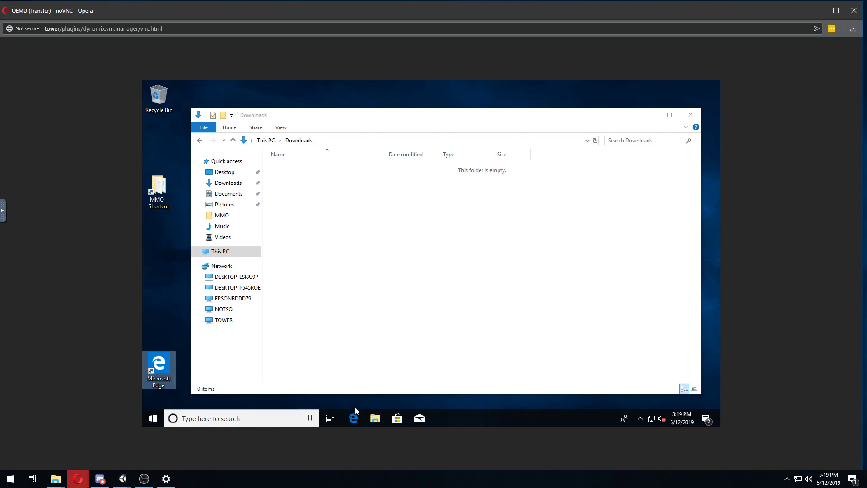
click(353, 418)
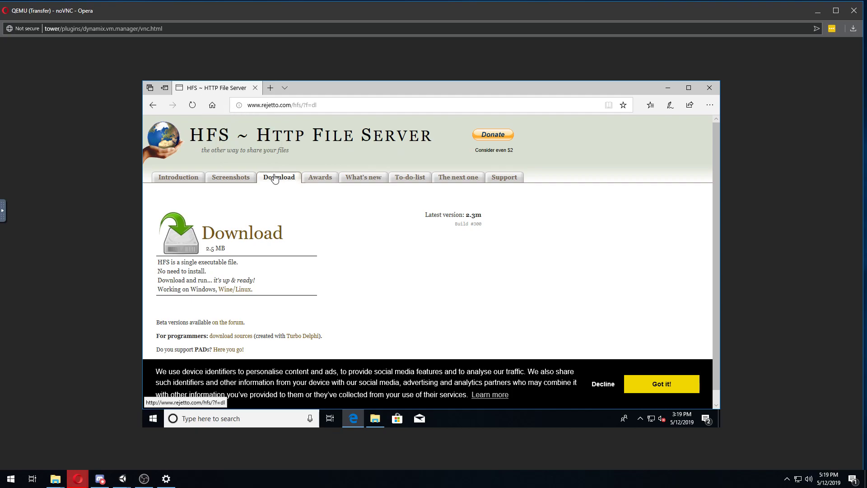
click(236, 237)
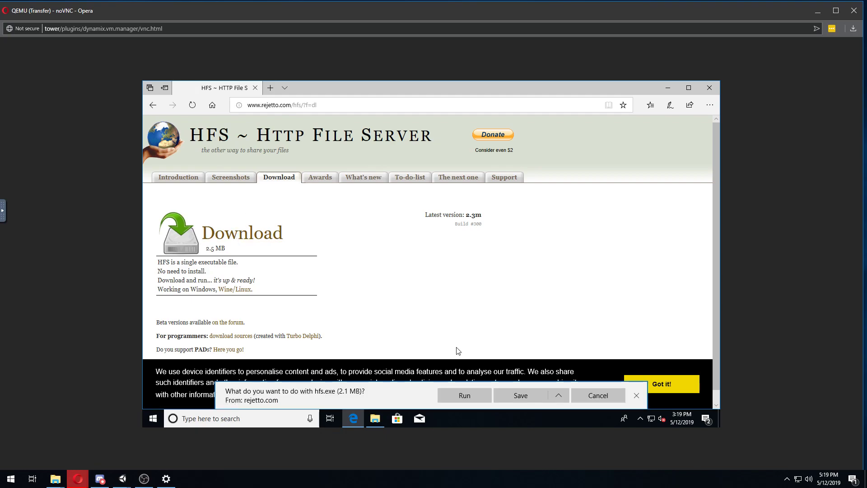
click(524, 400)
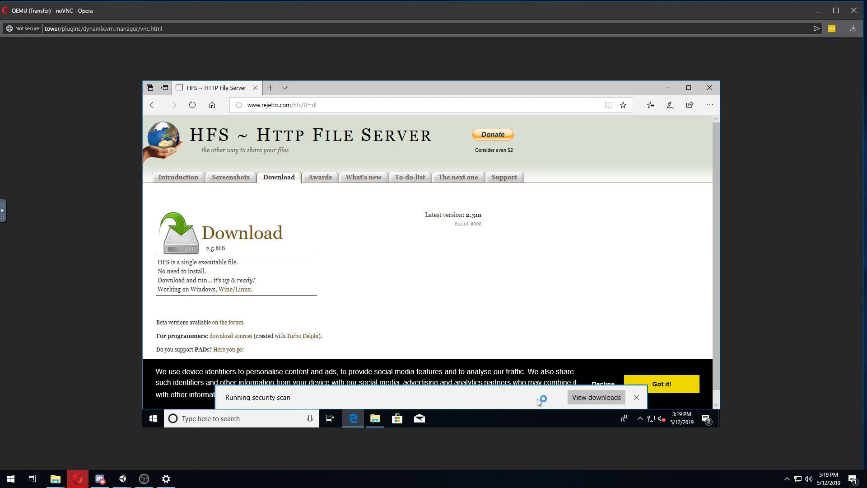
Step: Run the downloaded hfs.exe and clear away the browser and Downloads windows so only HFS remains on the virtual desktop
click(571, 397)
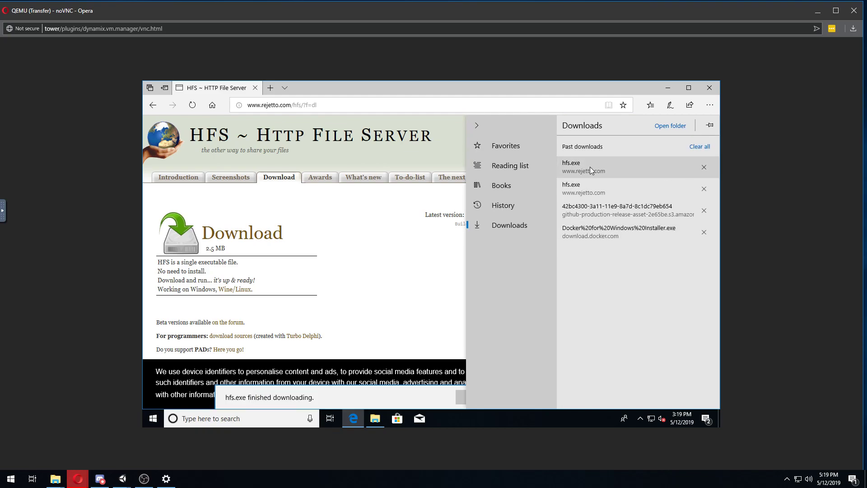
click(575, 166)
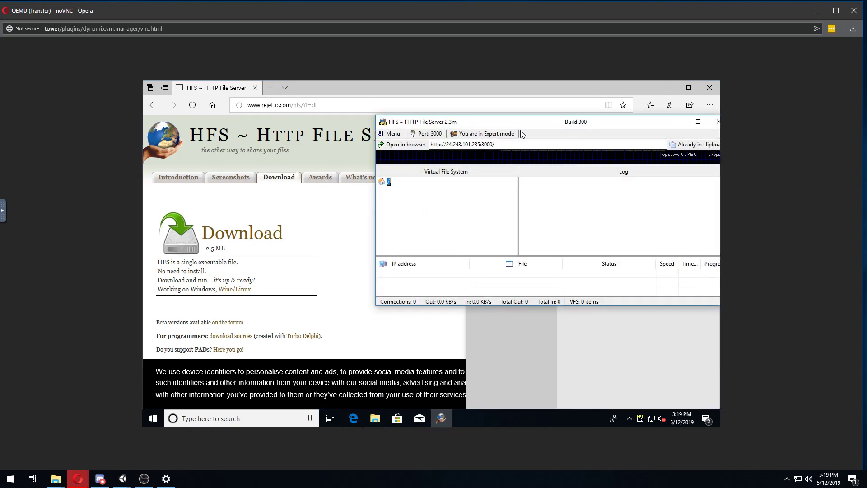
click(712, 92)
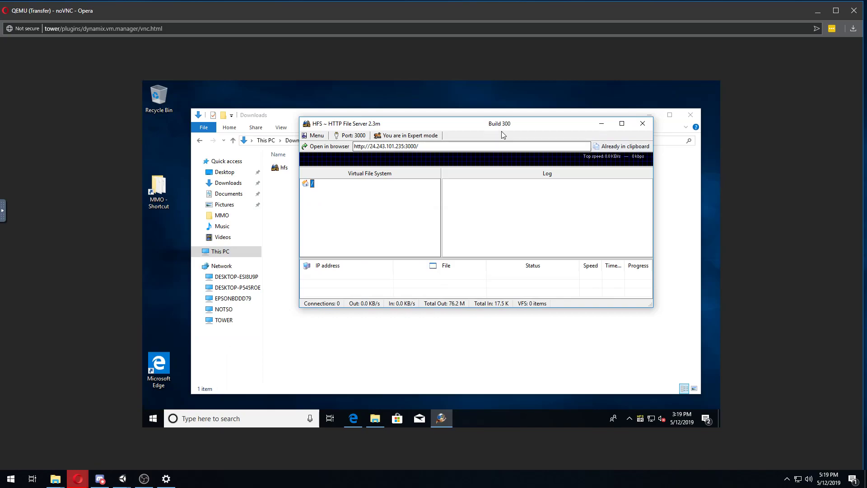
click(690, 114)
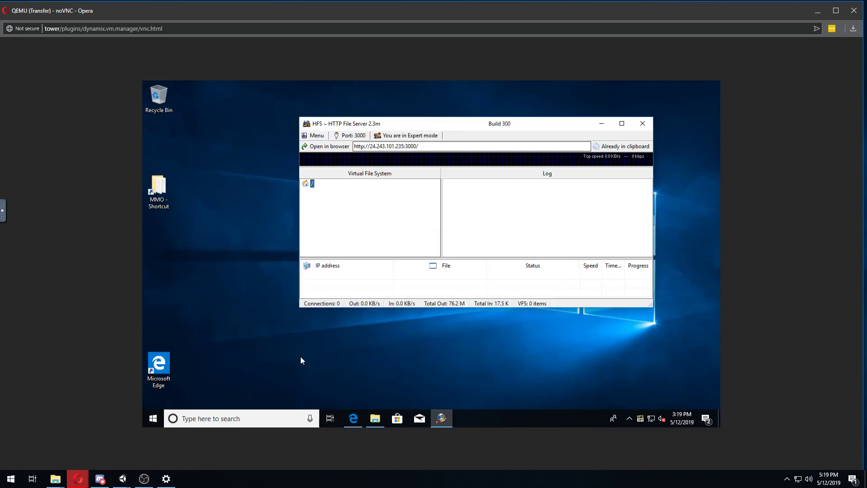
Step: Open the MMO folder on the virtual machine's Local Disk (C:) to view the game files
click(379, 419)
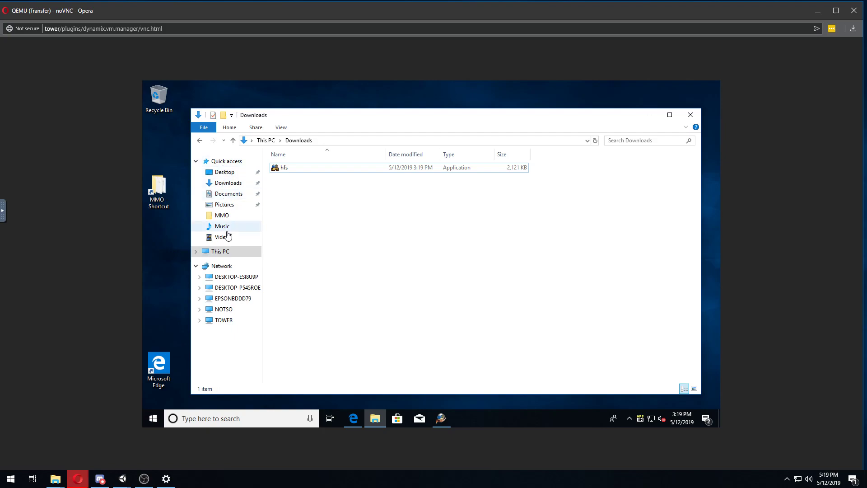
click(224, 252)
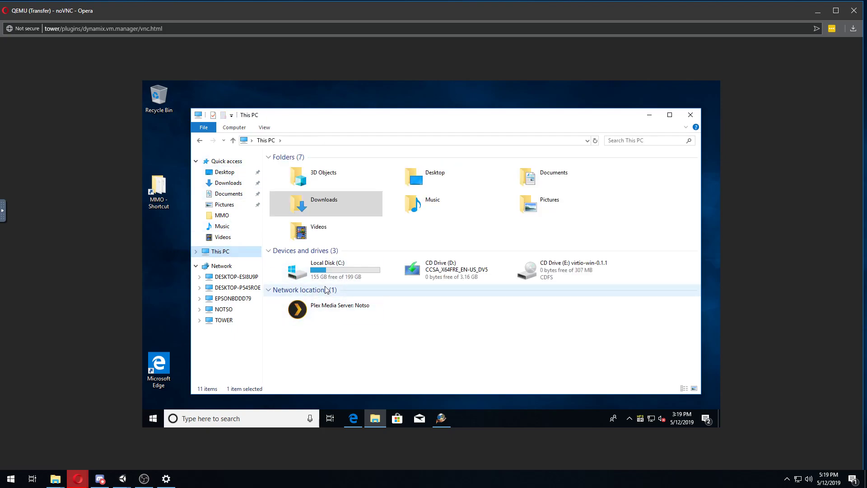
double_click(329, 278)
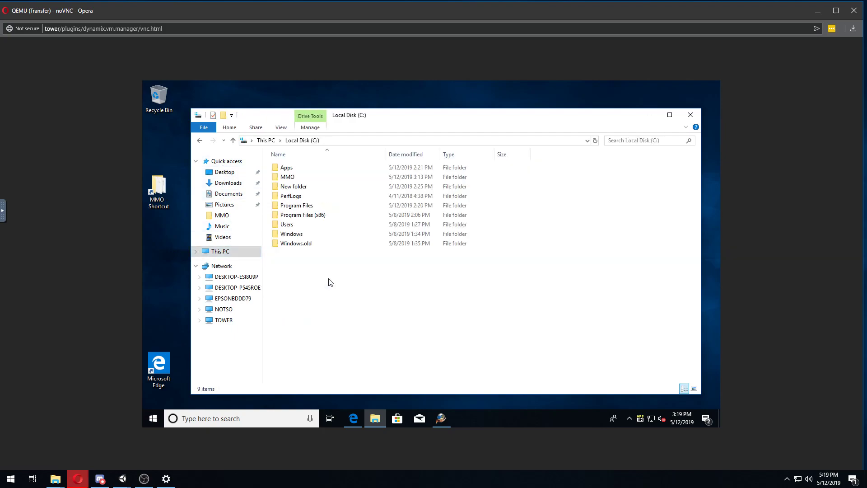
click(293, 178)
double_click(293, 178)
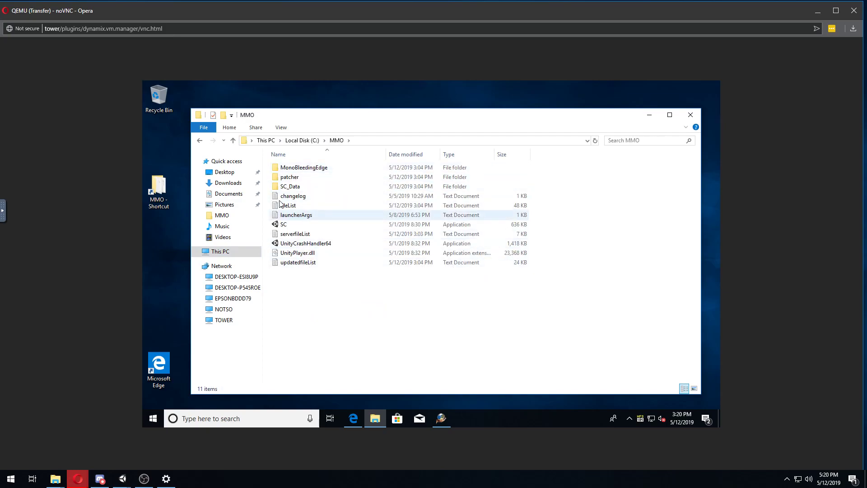
Step: Go back to Local Disk (C:) and review the MMO folder's sharing properties, leaving them without changes
click(199, 140)
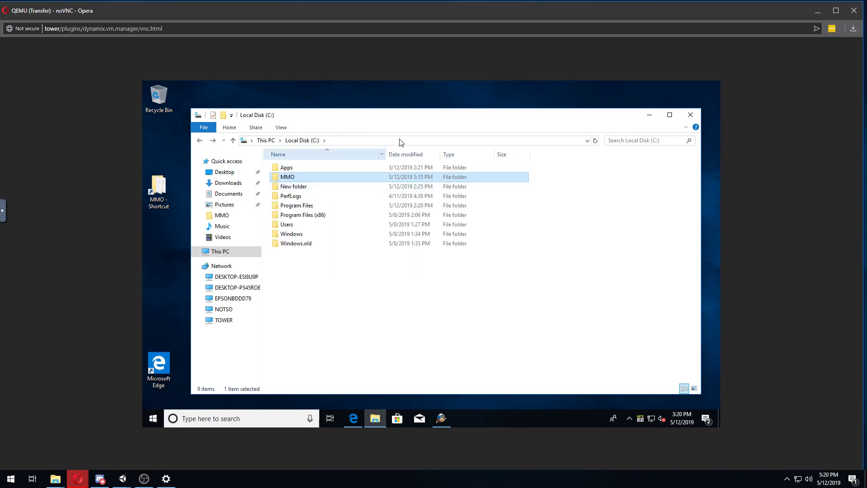
right_click(290, 179)
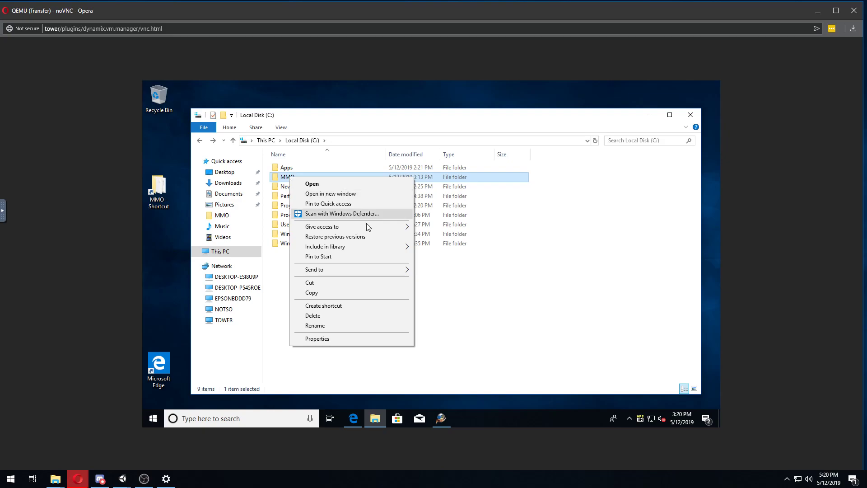
click(339, 339)
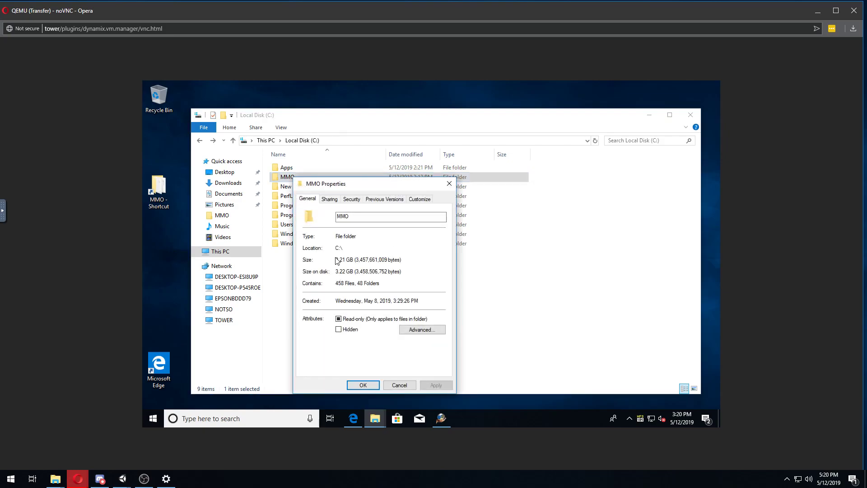
click(329, 199)
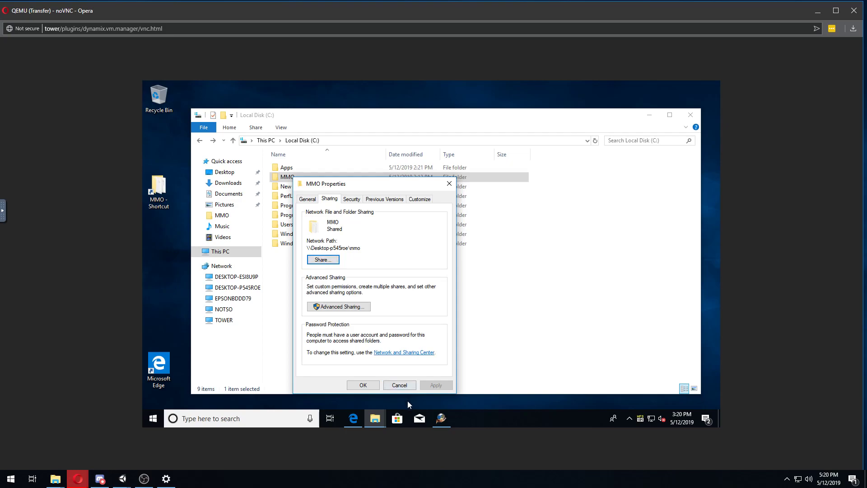
click(399, 385)
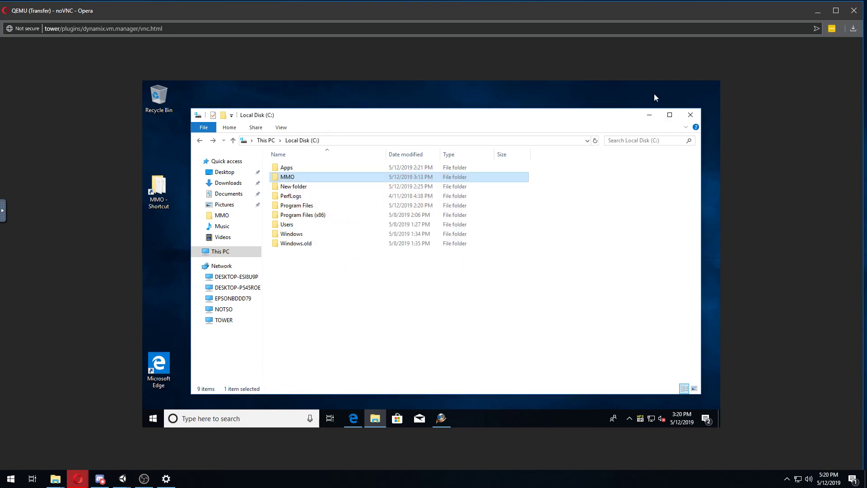
Step: Minimize the virtual machine window, then move the 192.168.2.12 mmo share window to mid-desktop and enlarge it
click(817, 10)
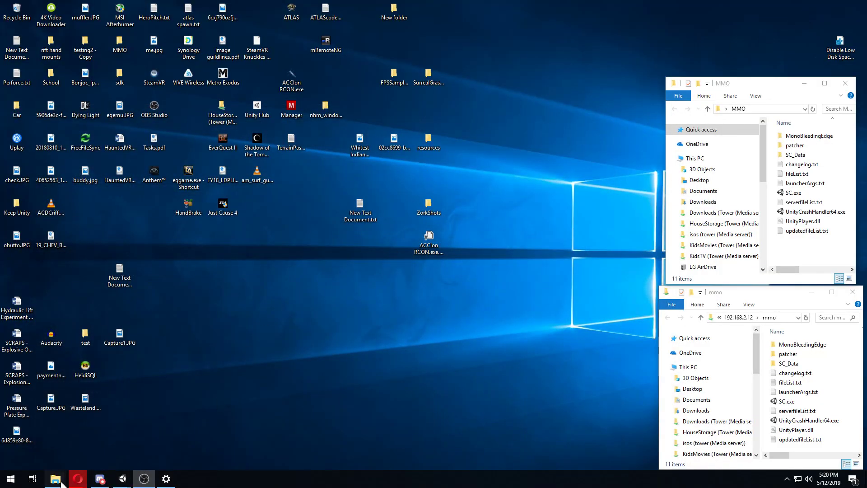
mouse_move(64, 482)
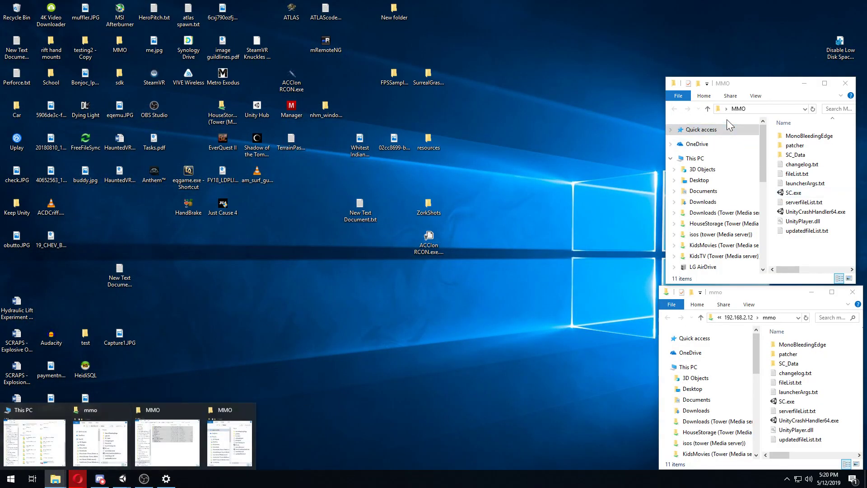
click(747, 291)
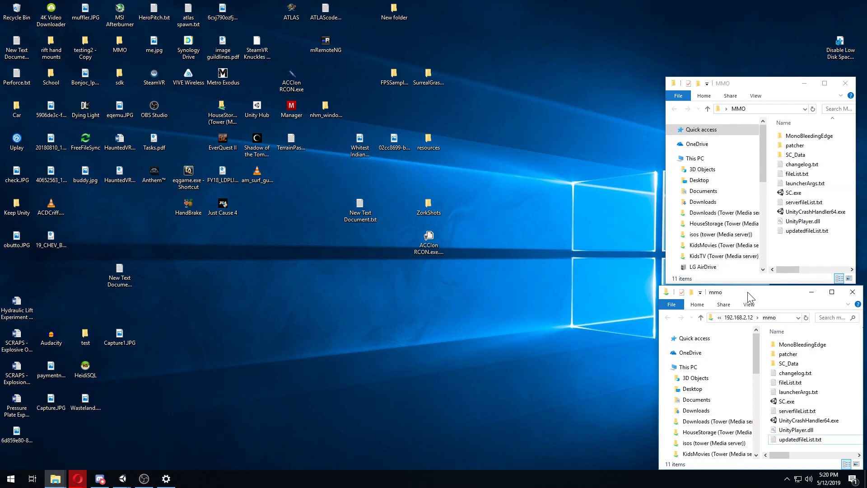
drag(752, 292, 396, 139)
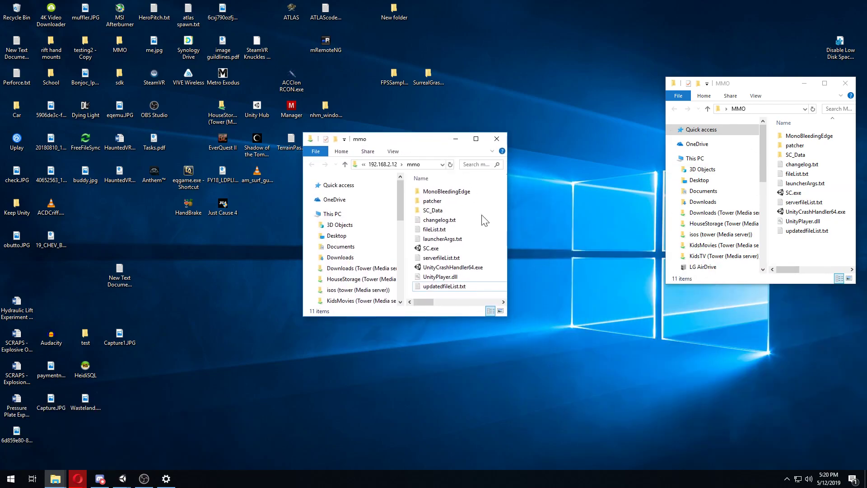
drag(504, 314, 720, 425)
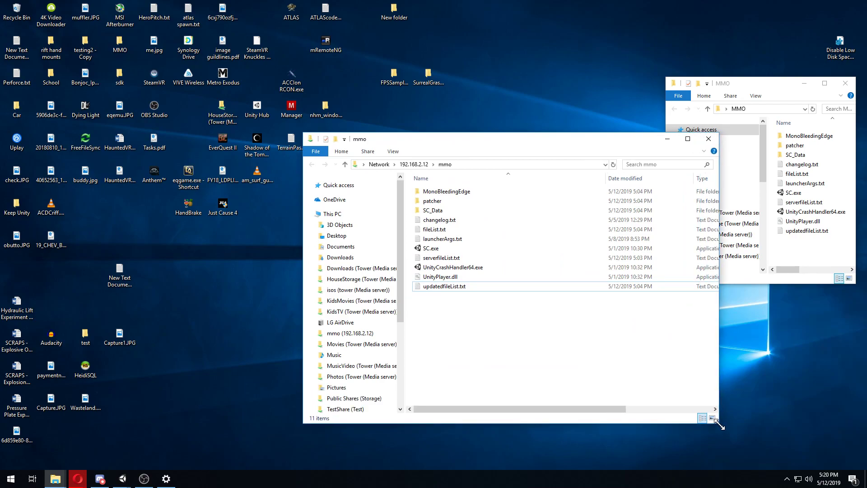
Step: Open the Add Network Location wizard from This PC to view its welcome page, and cancel it
click(334, 214)
scroll(569, 298, down, 10)
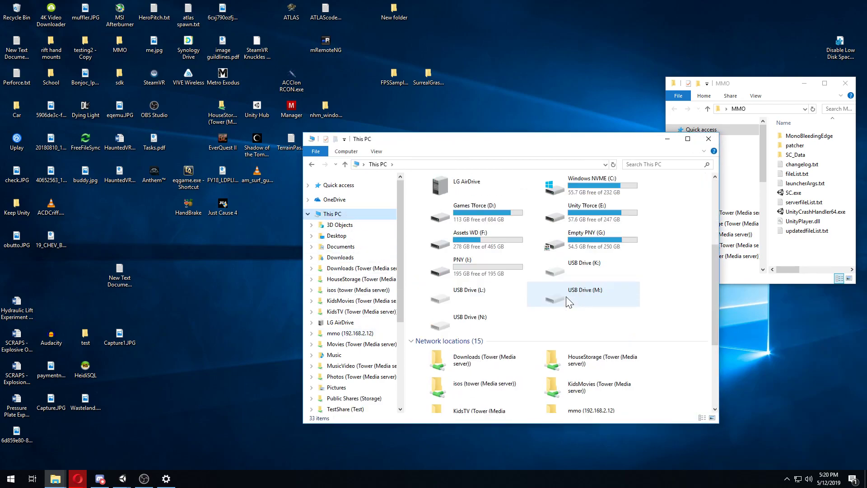
right_click(589, 288)
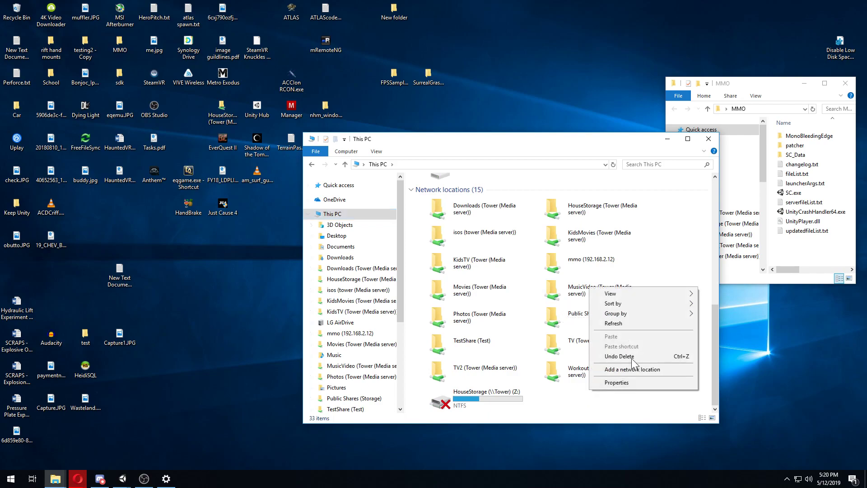
click(618, 373)
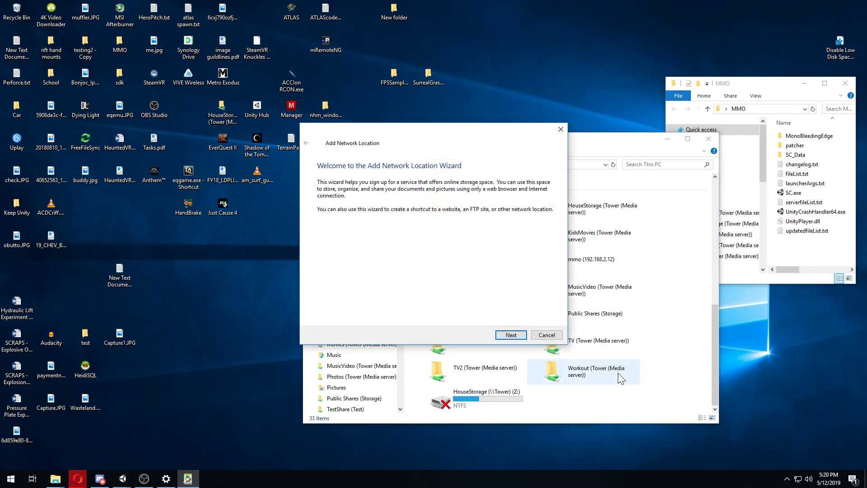
click(546, 335)
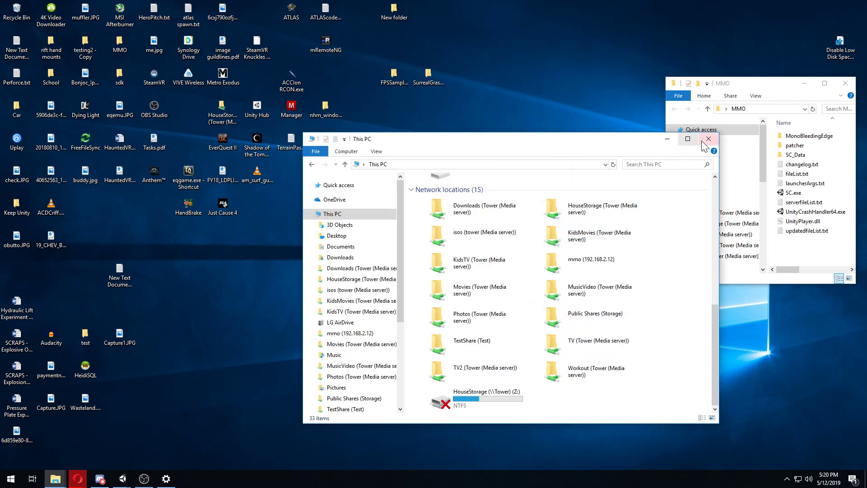
Step: Return to the mmo share, shrink its window and arrange it directly below the local MMO folder window
click(313, 164)
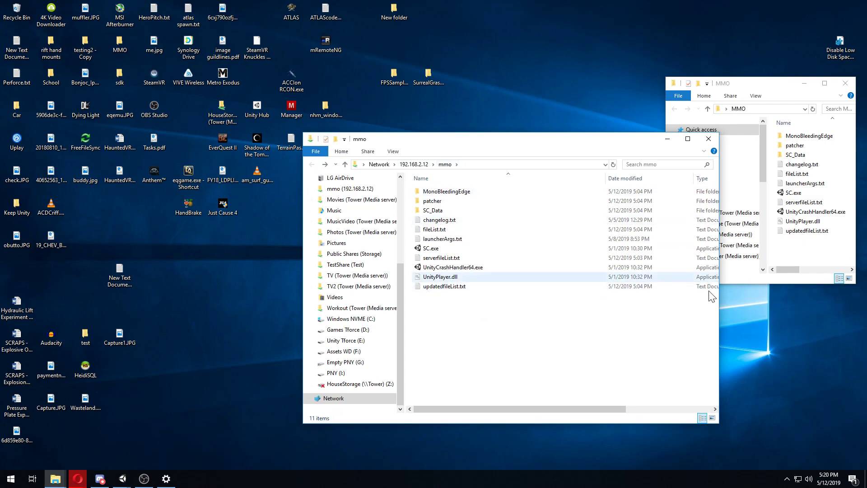
drag(719, 301, 520, 302)
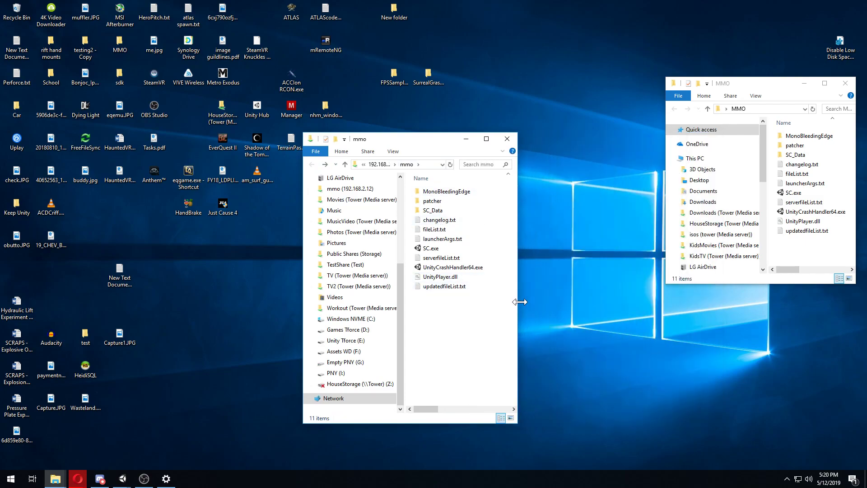
drag(427, 423, 424, 323)
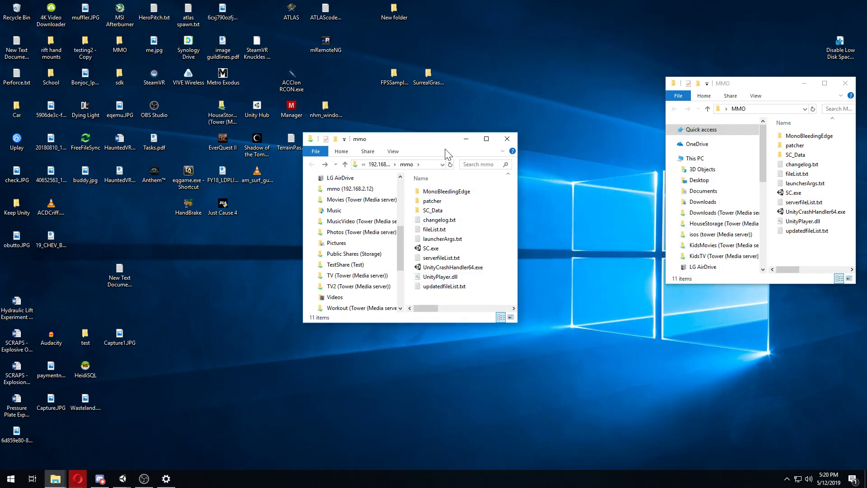
drag(437, 143, 777, 285)
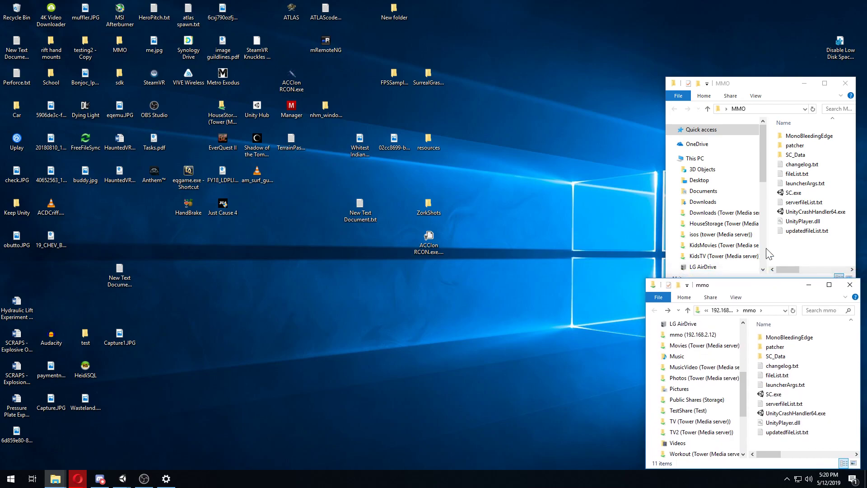
drag(746, 83, 741, 71)
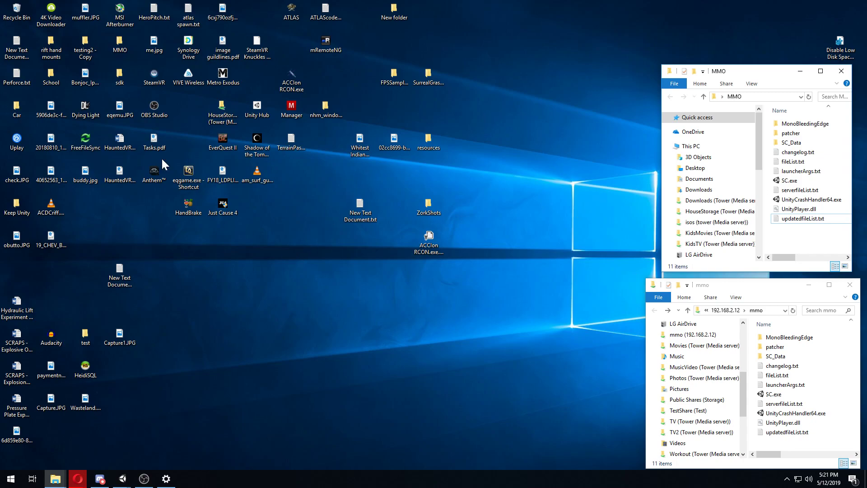
Step: Switch to the Unity editor with the PatcherMainScene project
click(120, 47)
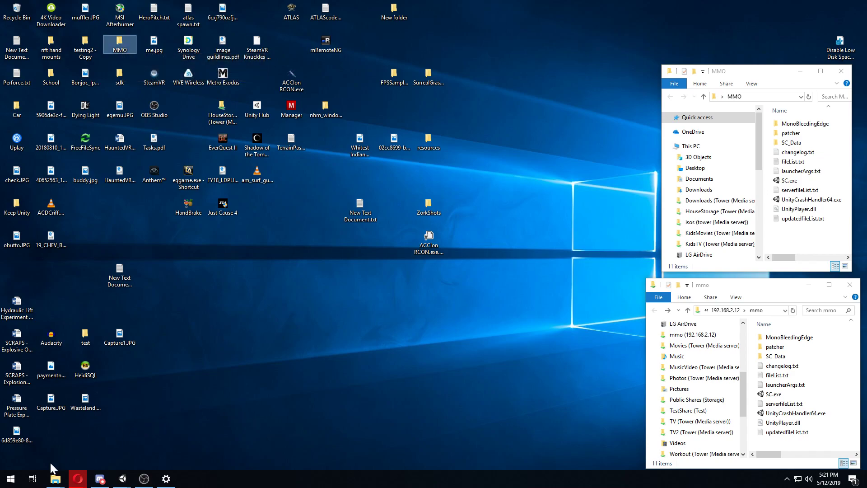
click(55, 478)
mouse_move(123, 478)
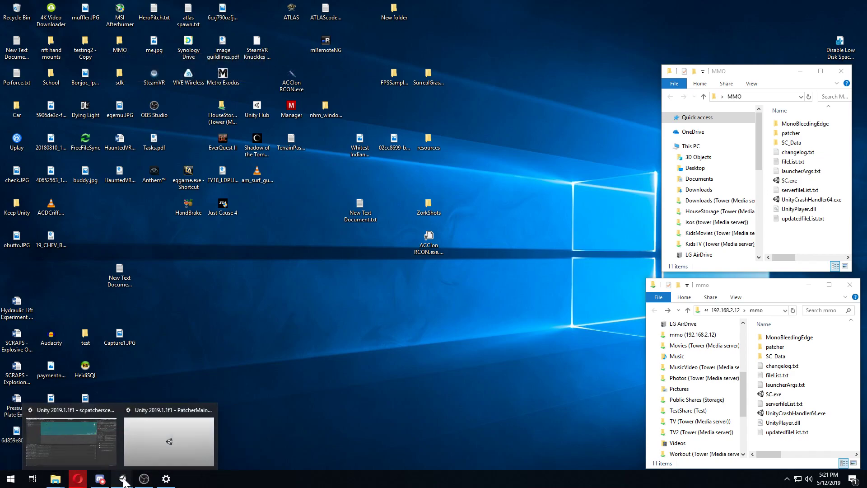
click(164, 447)
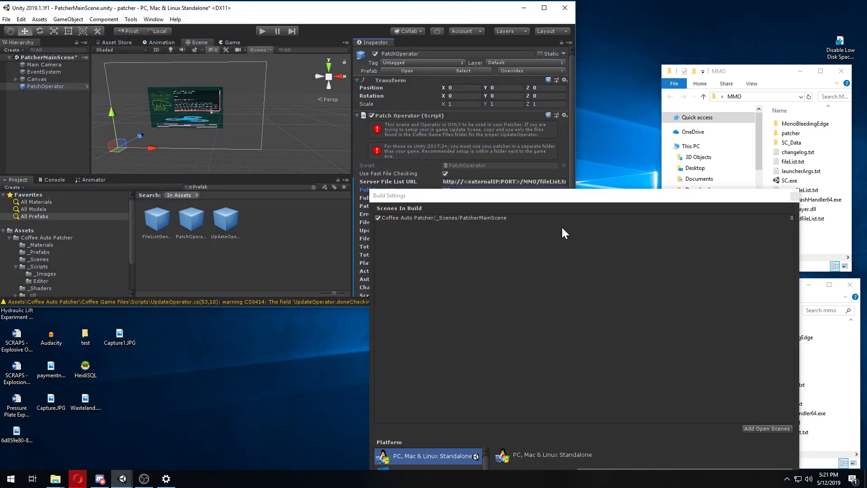
Step: Close the build settings, enlarge the PatcherMainScene editor window to show the full inspector, and select PatchOperator
click(794, 196)
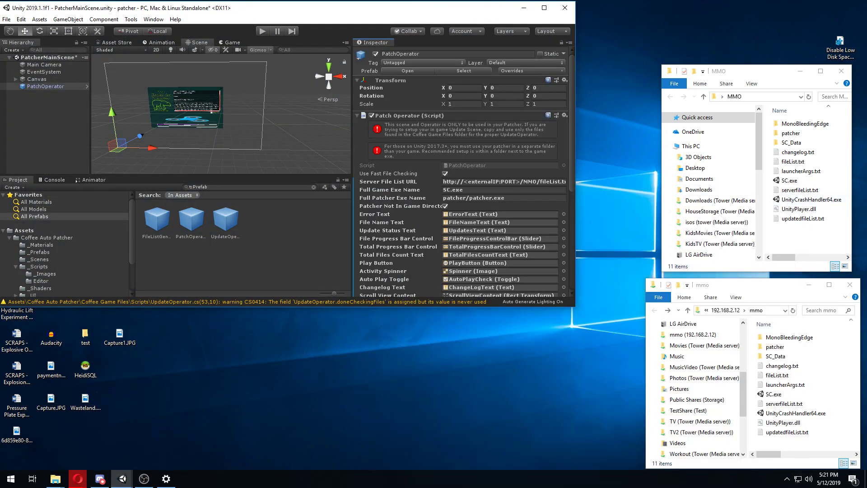
drag(574, 307, 681, 432)
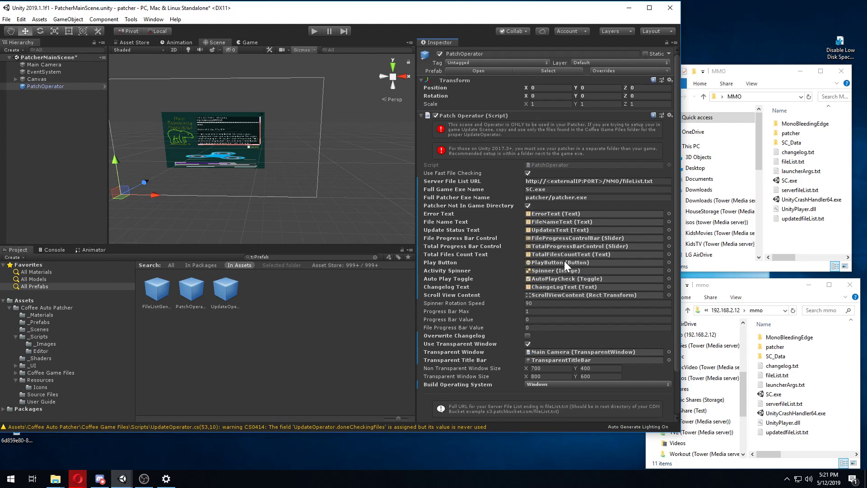
click(54, 86)
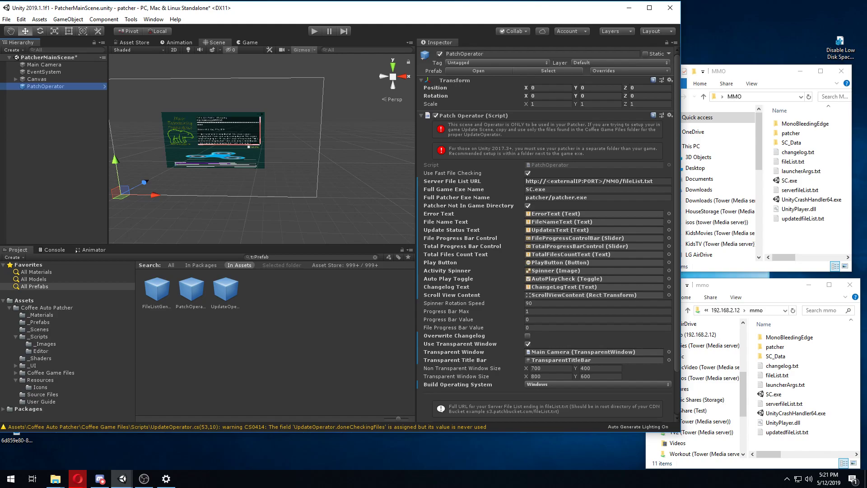
Step: Switch to the router's port forwarding page in the browser, enlarge the window and examine the ftp9 entry's ports and internal IP address
mouse_move(78, 478)
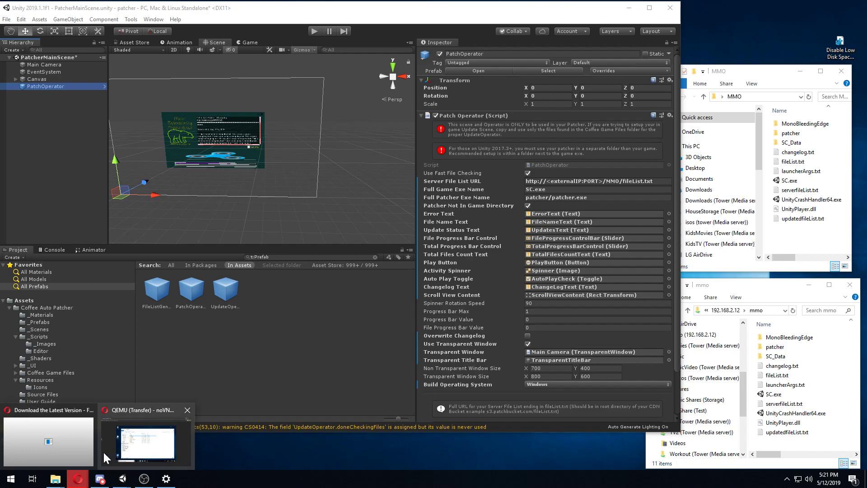
click(78, 456)
click(459, 11)
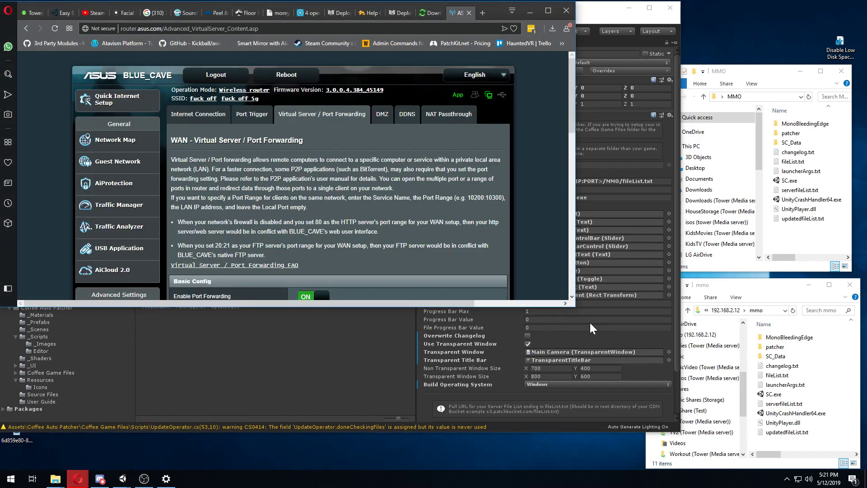
drag(574, 306, 745, 440)
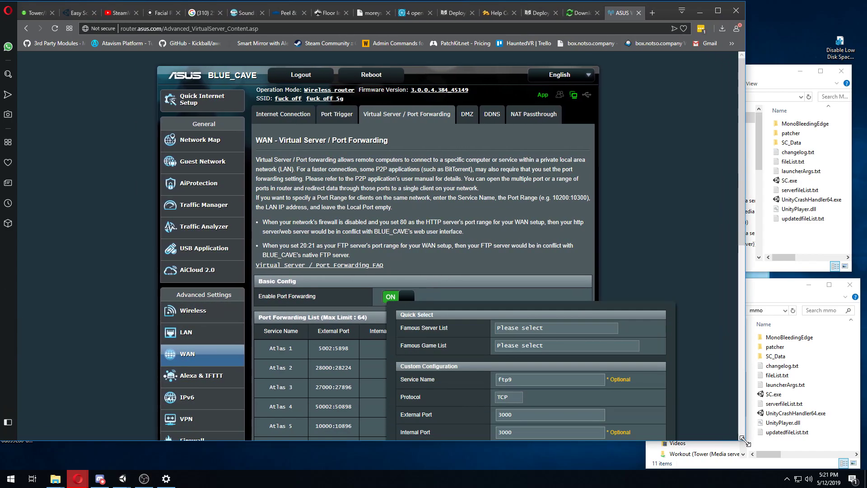
drag(589, 307, 581, 288)
scroll(605, 323, down, 4)
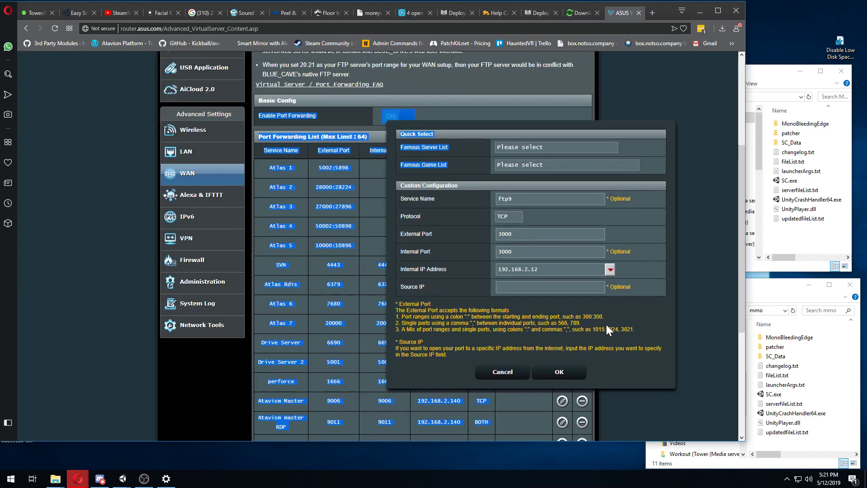
scroll(604, 324, down, 1)
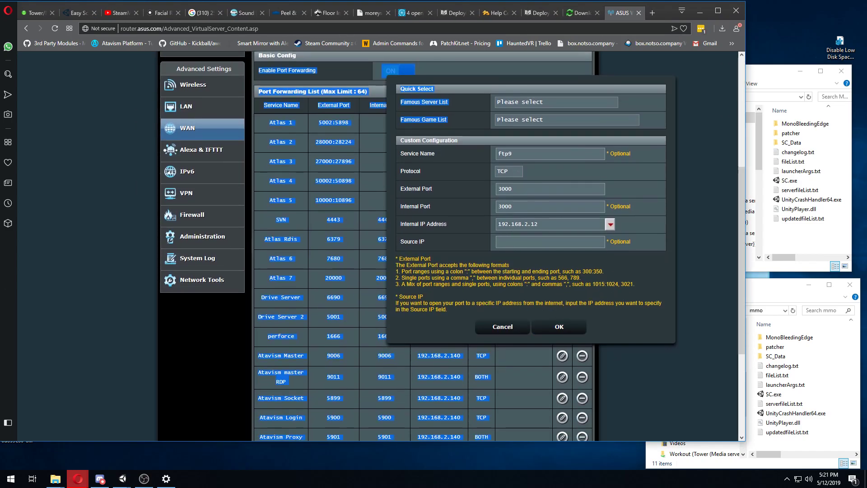
click(539, 224)
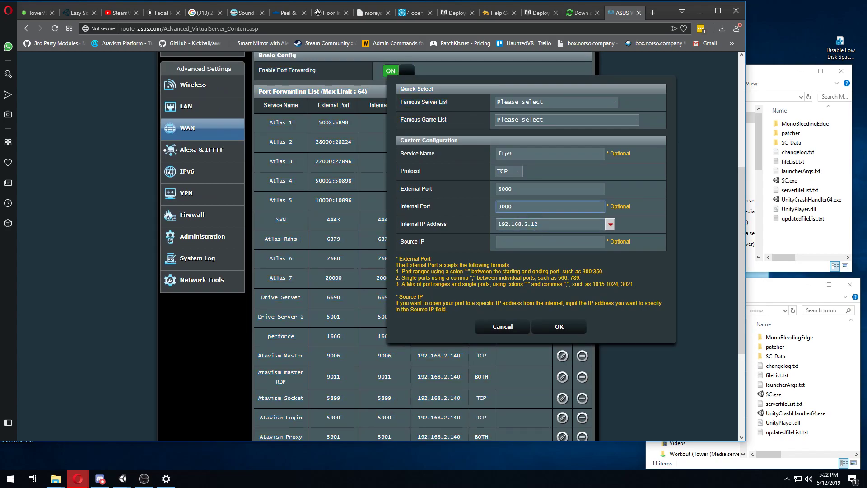
Step: Cancel the ftp9 port forwarding entry, close the router page and minimize the browser
click(522, 325)
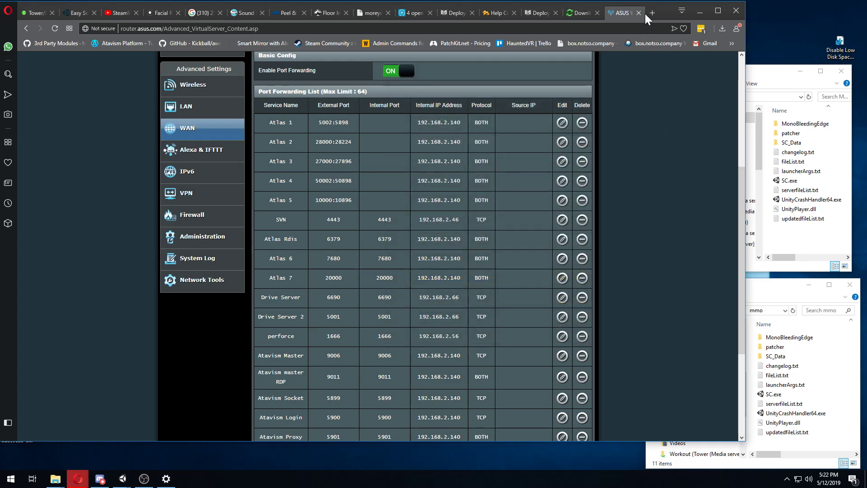
click(639, 12)
click(699, 11)
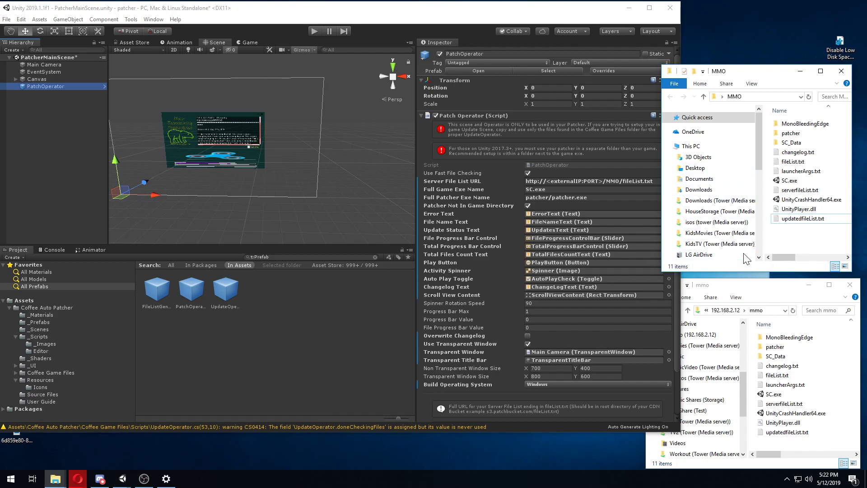
Step: Review PatchOperator's server file list URL, full game exe name and full patcher exe name
click(588, 181)
click(612, 181)
double_click(611, 181)
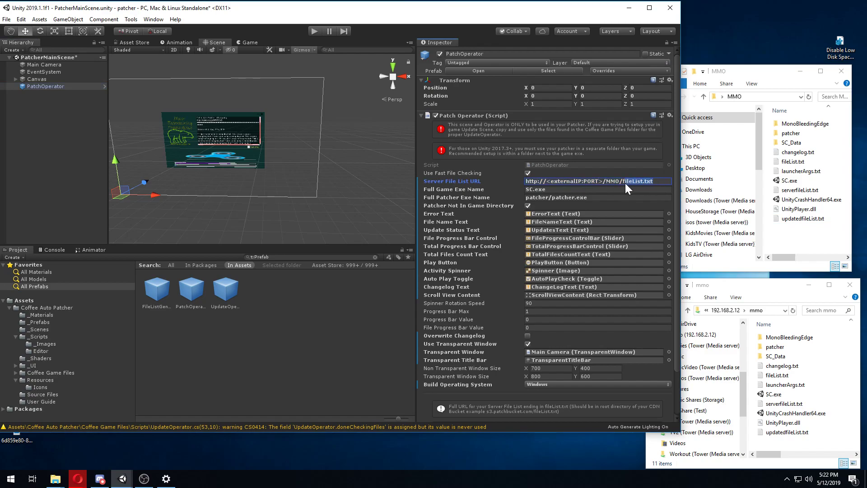
click(654, 181)
click(619, 181)
click(655, 182)
key(Tab)
key(Tab)
click(548, 198)
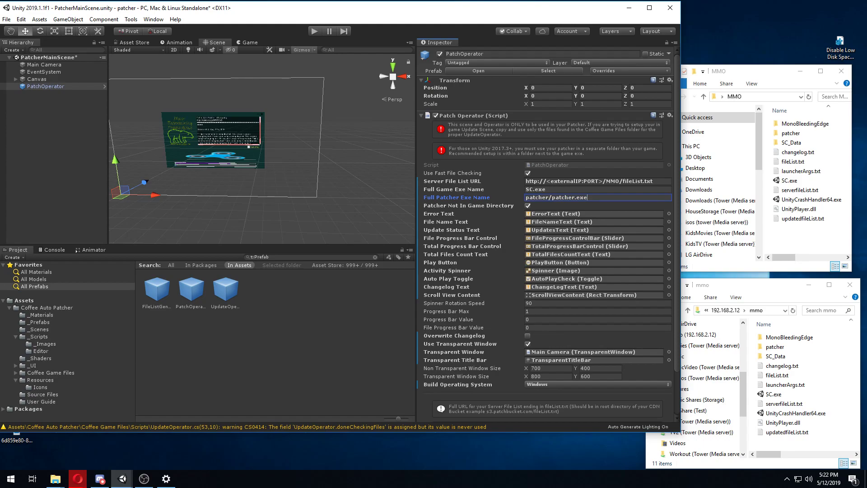
Step: Switch to the Unity editor with scpatcherscene and show its project assets from the top of the folder tree
mouse_move(122, 478)
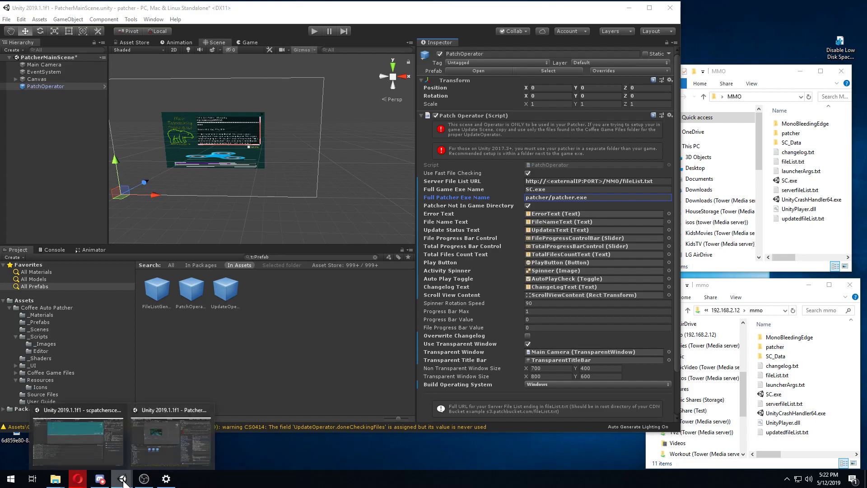
click(101, 458)
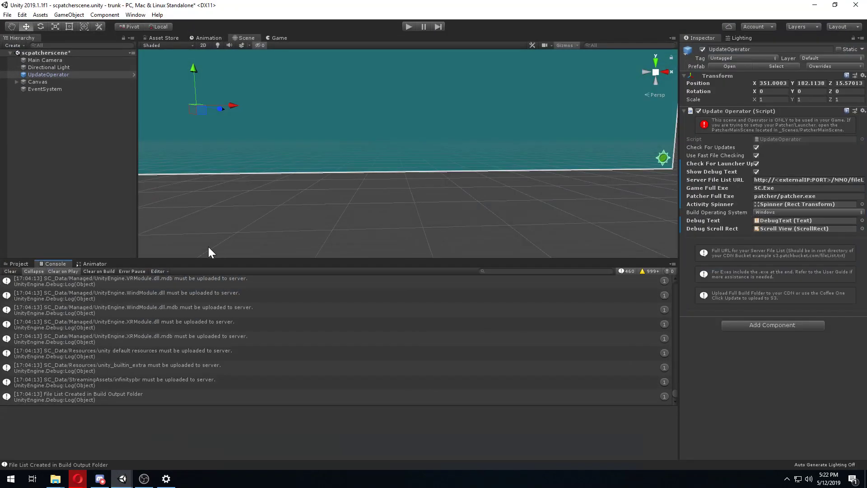
mouse_move(122, 478)
click(142, 458)
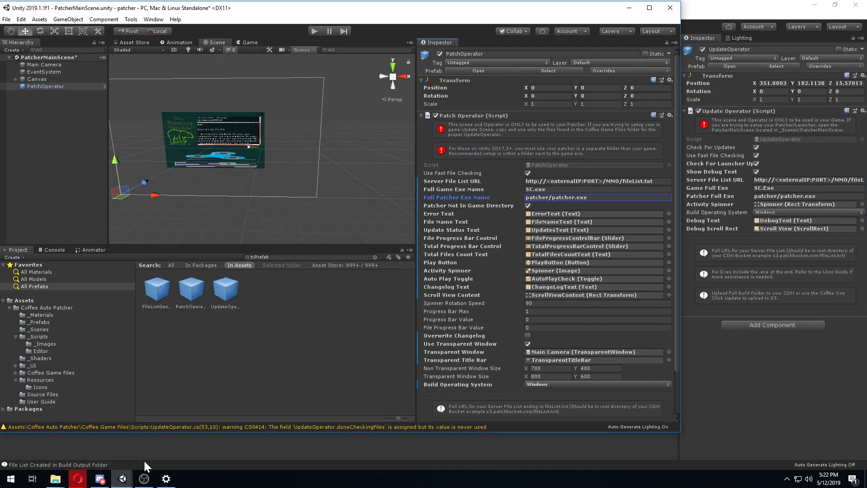
click(74, 433)
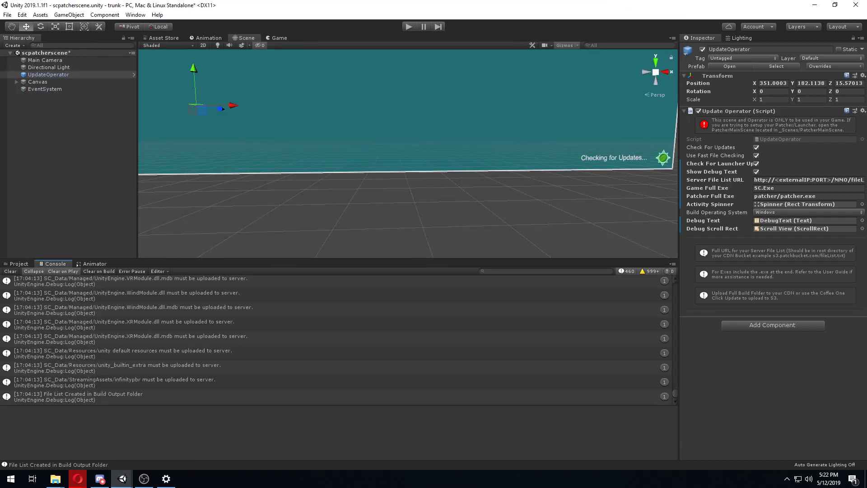
click(18, 264)
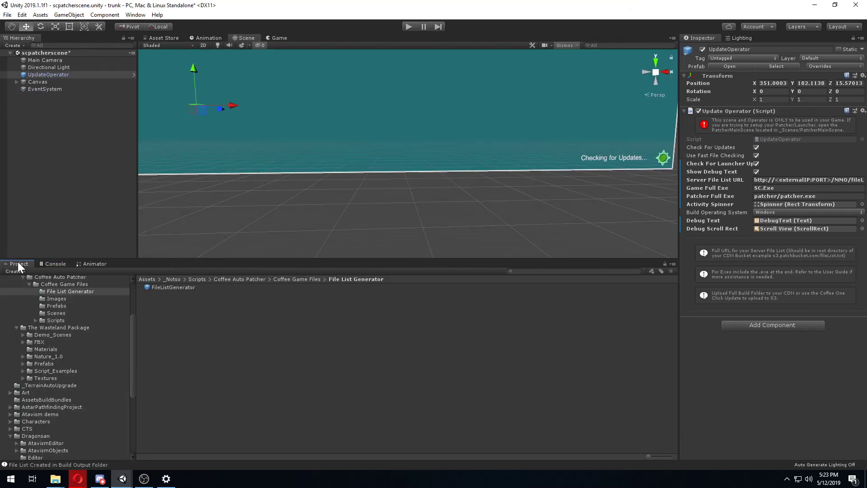
scroll(84, 305, up, 4)
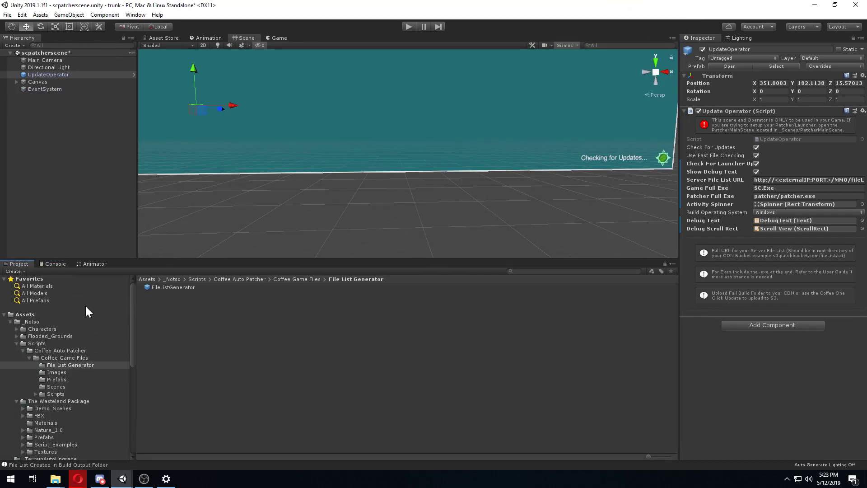
Step: Select UpdateOperator in the scene and review its server file list URL, game exe and patcher exe settings
click(44, 74)
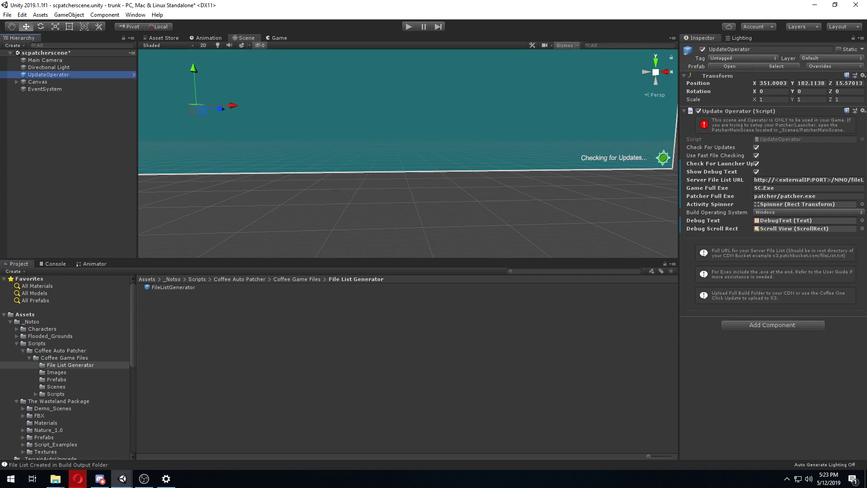
click(808, 180)
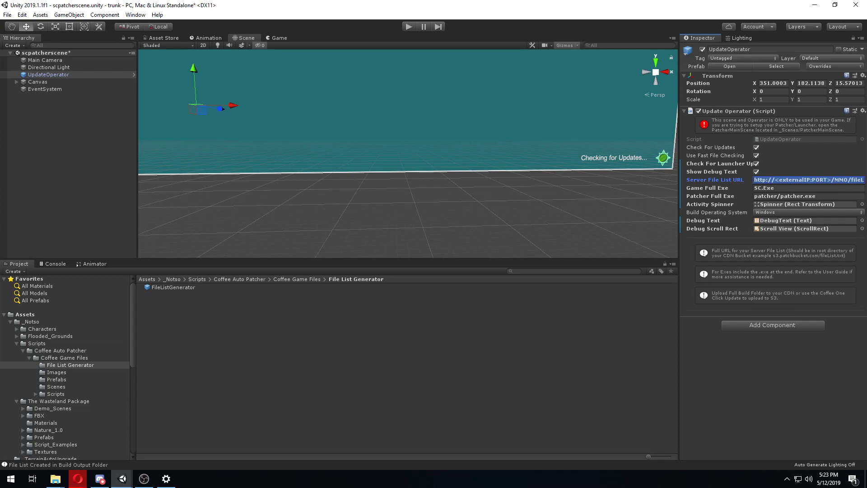
click(808, 187)
click(788, 196)
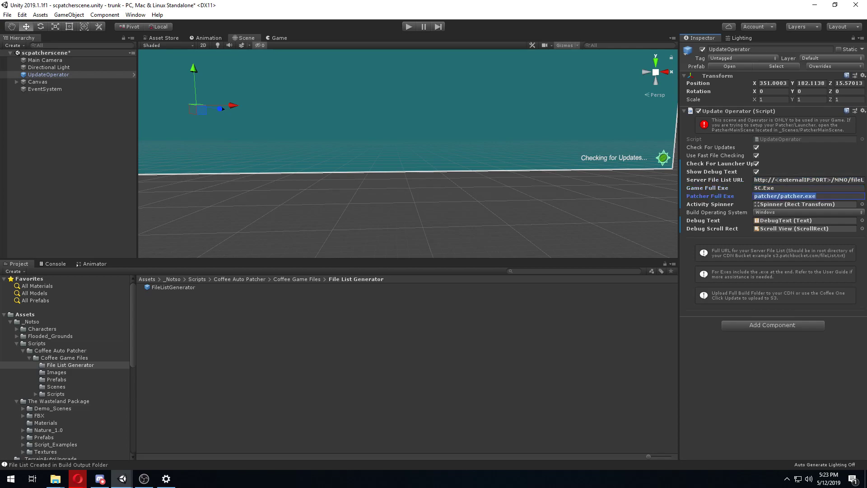
Step: Open the FileListGenerator prefab's settings and review its game exe name, game build path and server file list URL
click(180, 290)
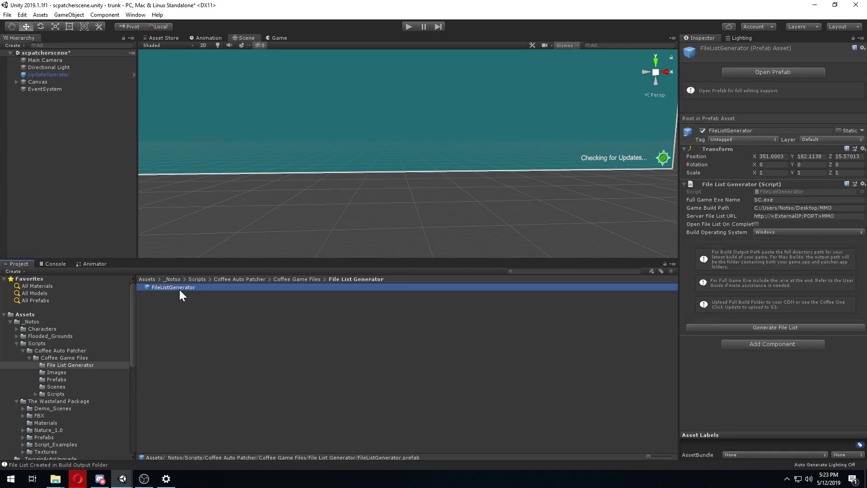
click(795, 200)
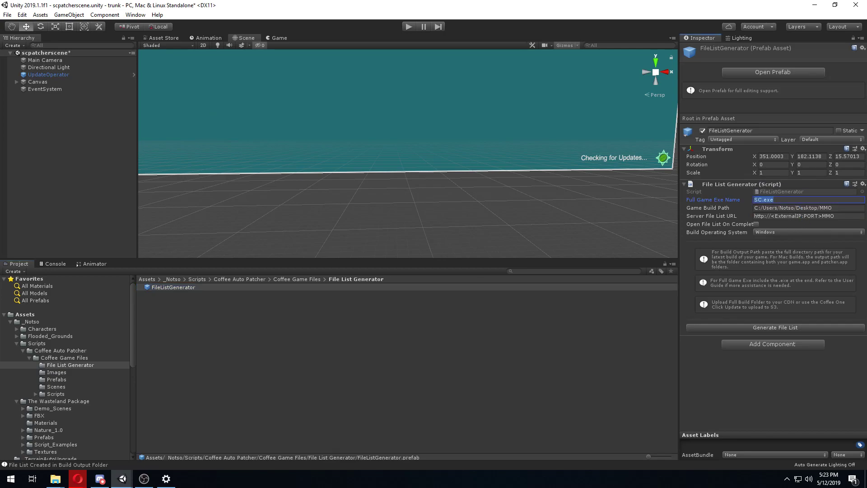
click(795, 207)
click(794, 215)
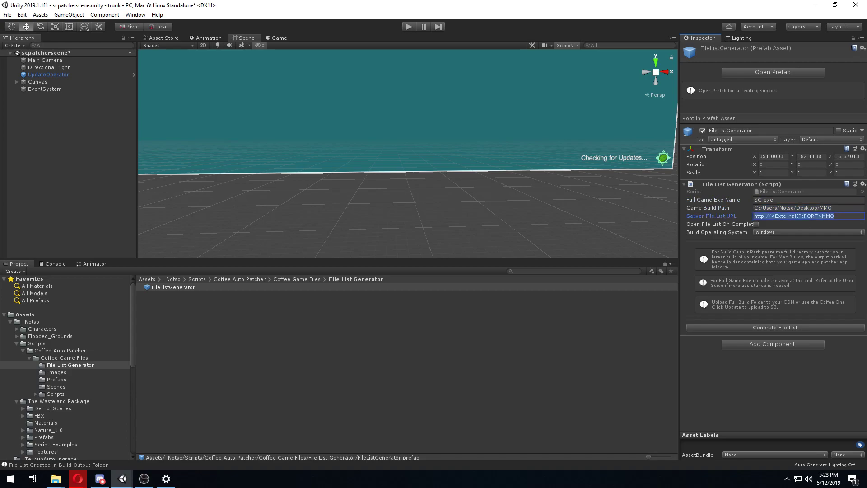
click(794, 207)
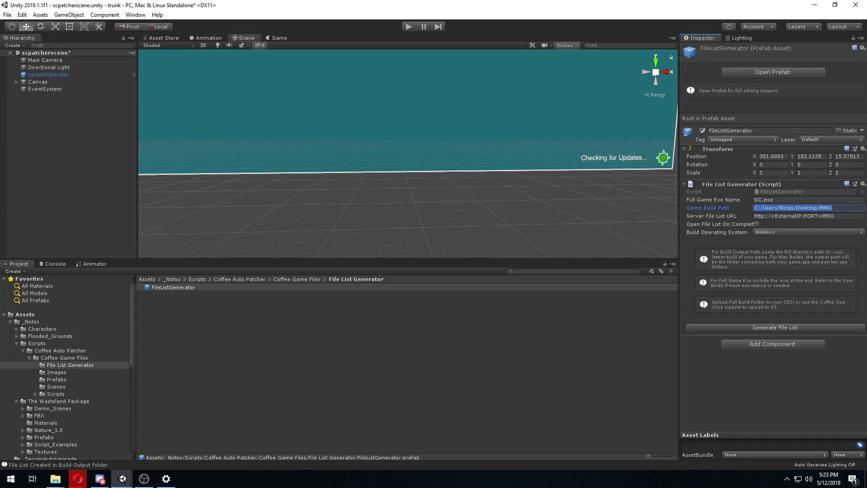
key(shift+Tab)
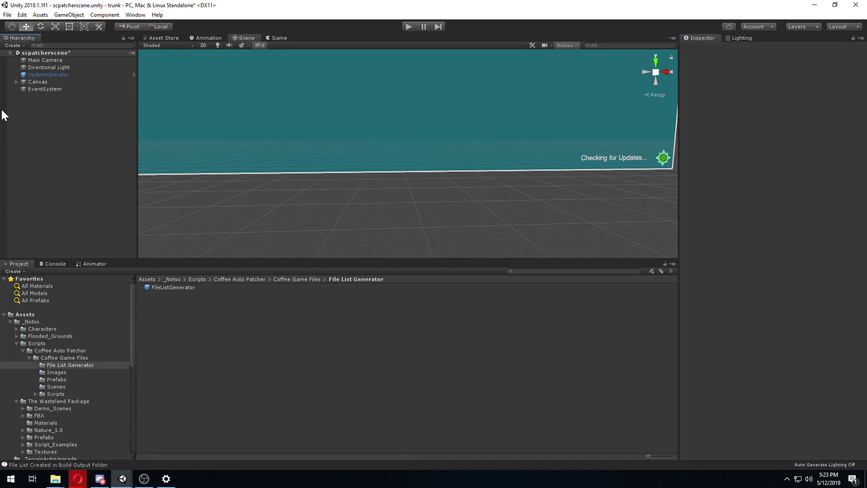
Step: Reselect UpdateOperator, check scpatcherscene's place in the build settings' scene list, and close the build settings
click(57, 75)
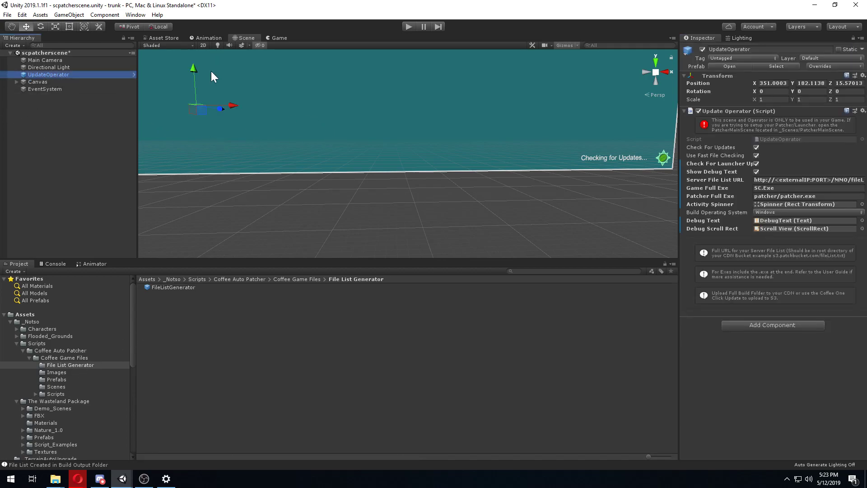
click(8, 15)
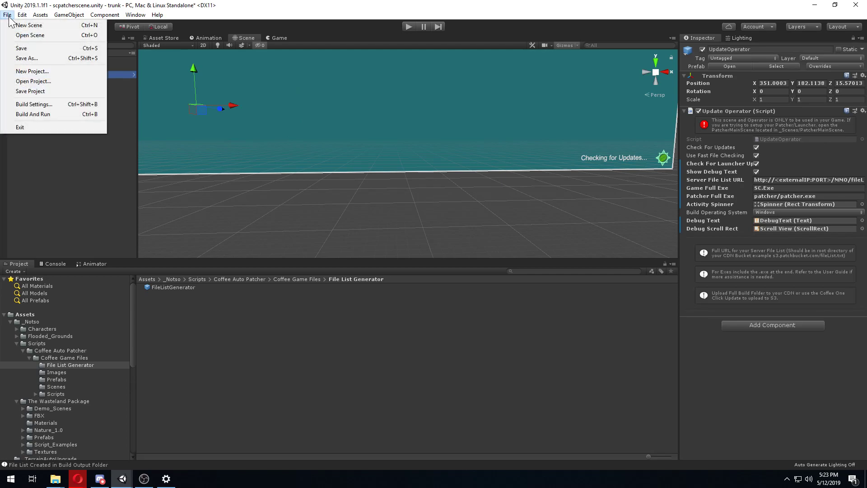
click(23, 107)
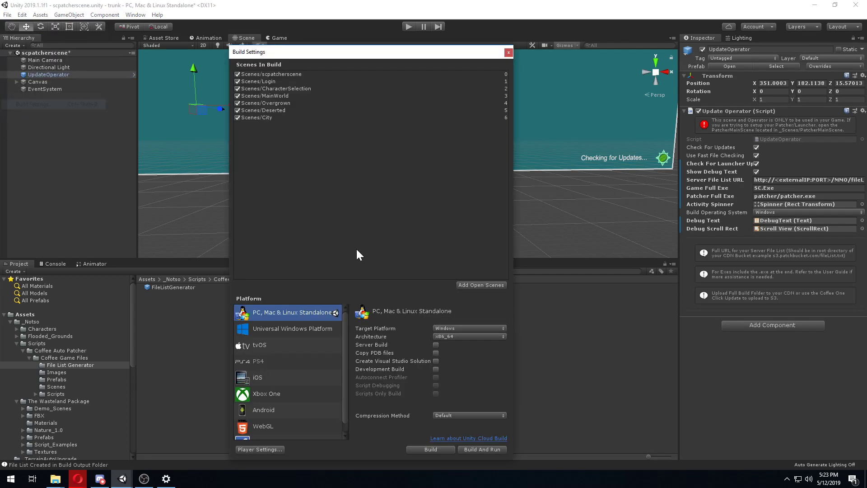
click(281, 74)
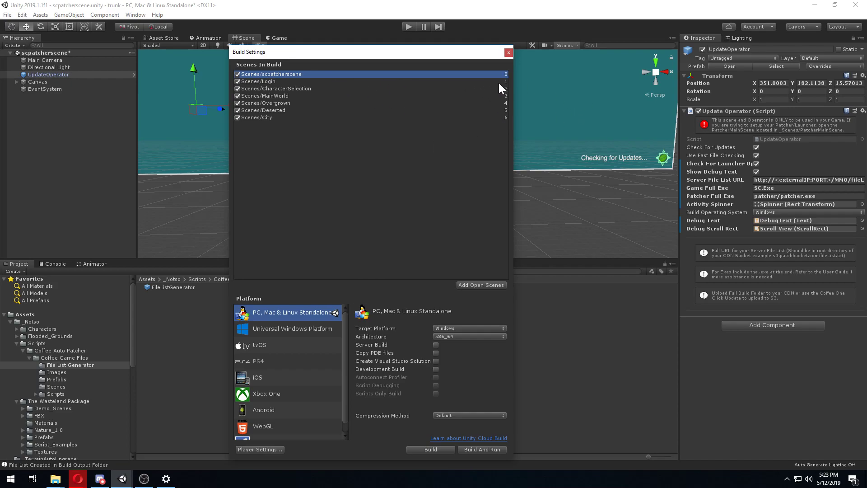
click(508, 53)
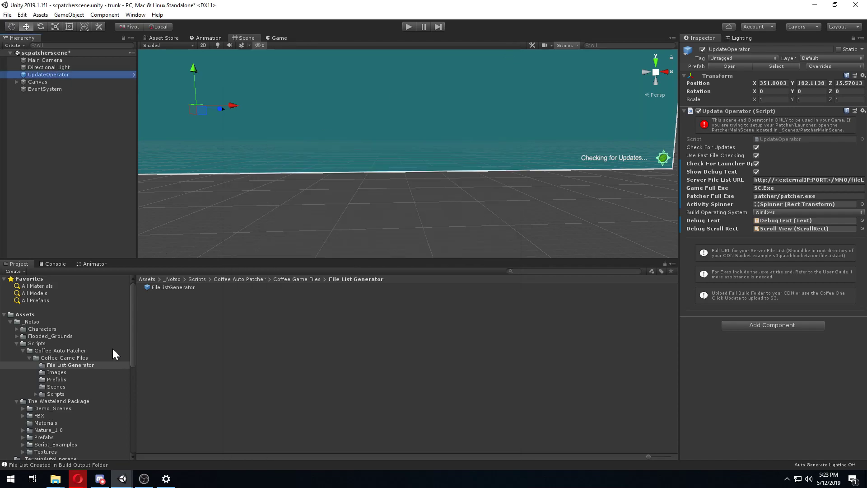
Step: Show the FileListGenerator prefab's file list generation option again, and minimize the scpatcherscene editor
click(75, 366)
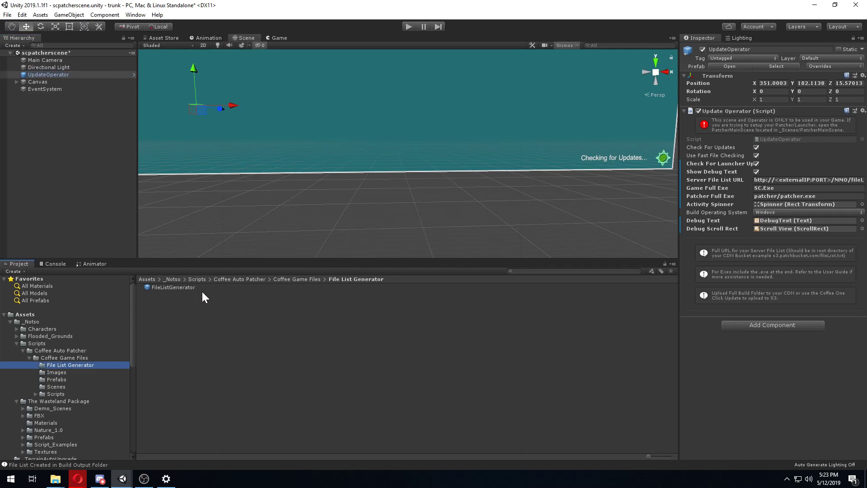
click(195, 288)
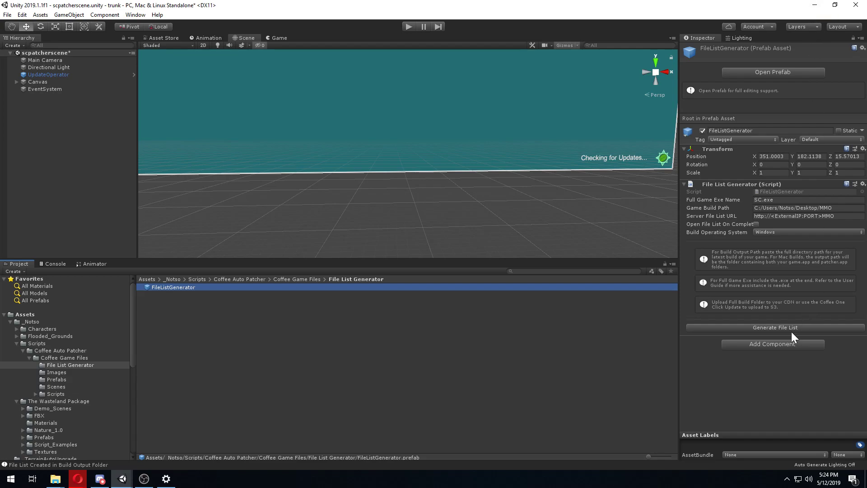
click(813, 6)
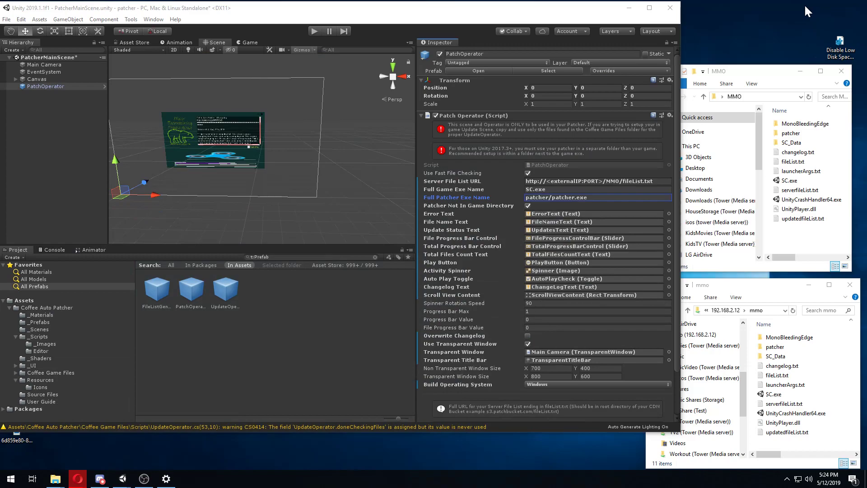
Step: Move the patcher project's editor aside to uncover the desktop's MMO folder, and point out its patcher subfolder
drag(604, 10, 611, 42)
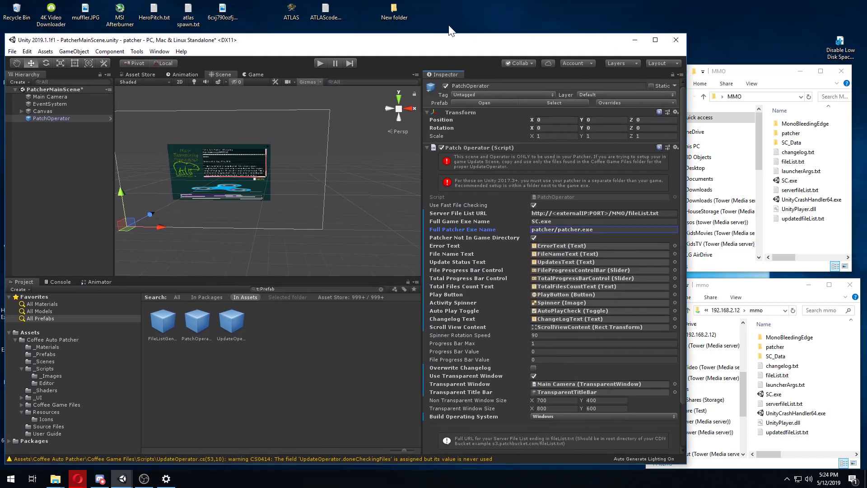
click(394, 14)
drag(221, 39, 221, 70)
double_click(122, 44)
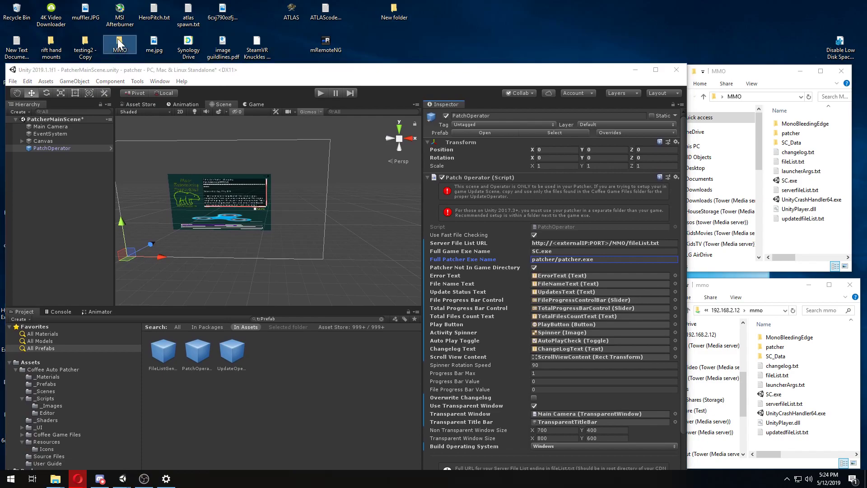
click(790, 133)
click(574, 79)
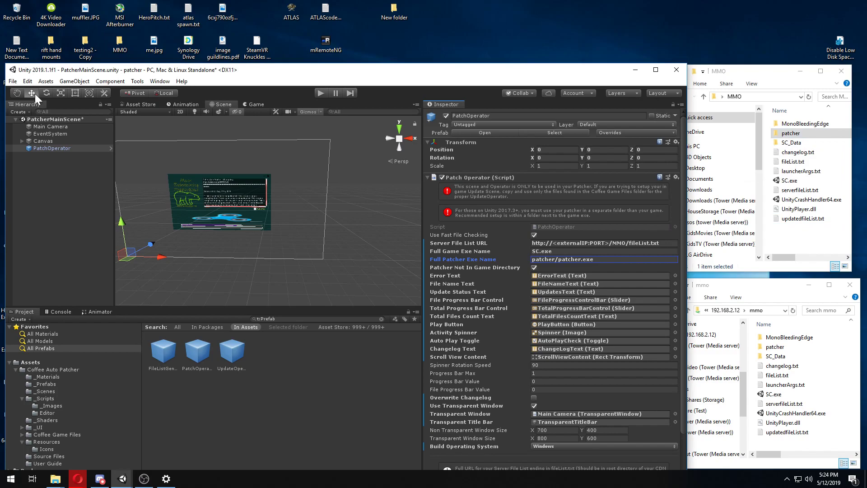
Step: Start a Windows build of PatcherMainScene with MMO's patcher folder as the destination, and cancel the folder selection
click(12, 81)
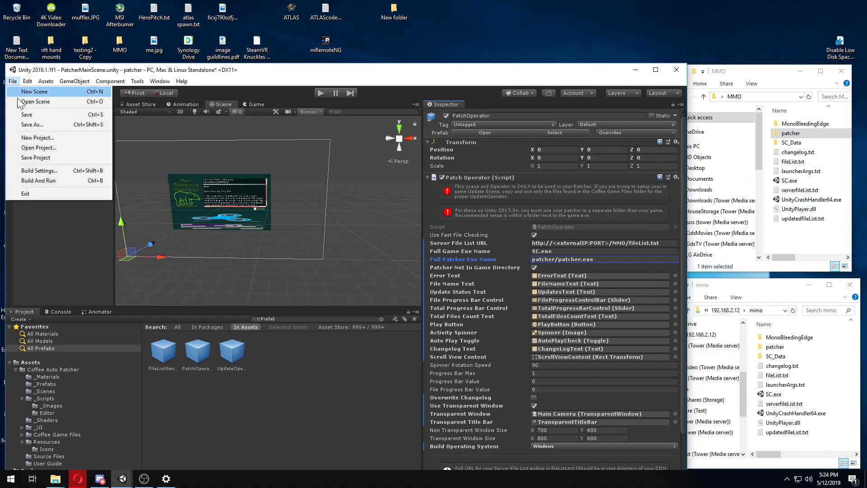
click(27, 171)
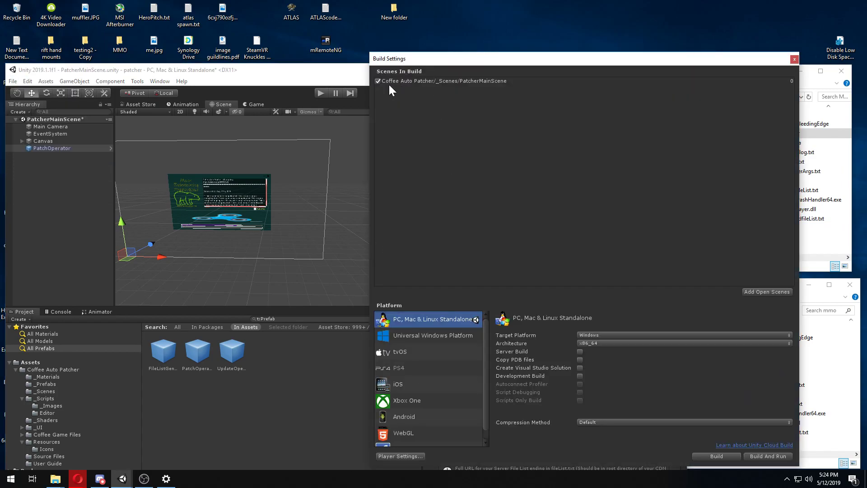
drag(500, 55, 460, 12)
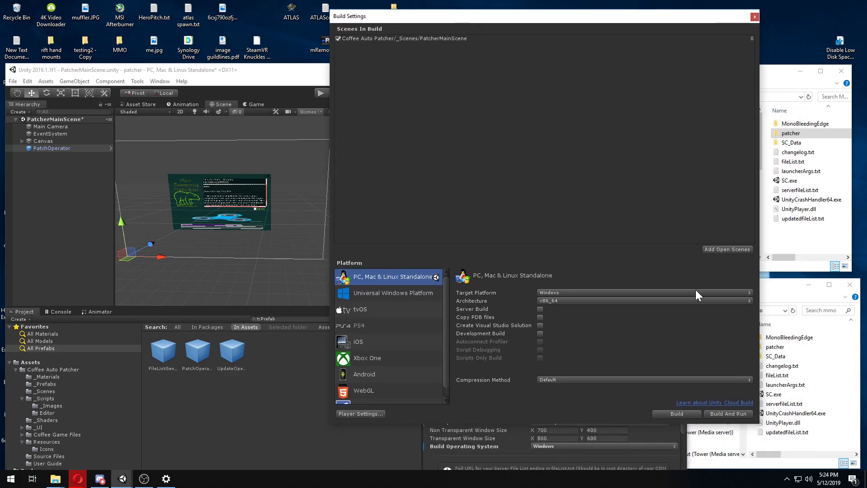
click(675, 411)
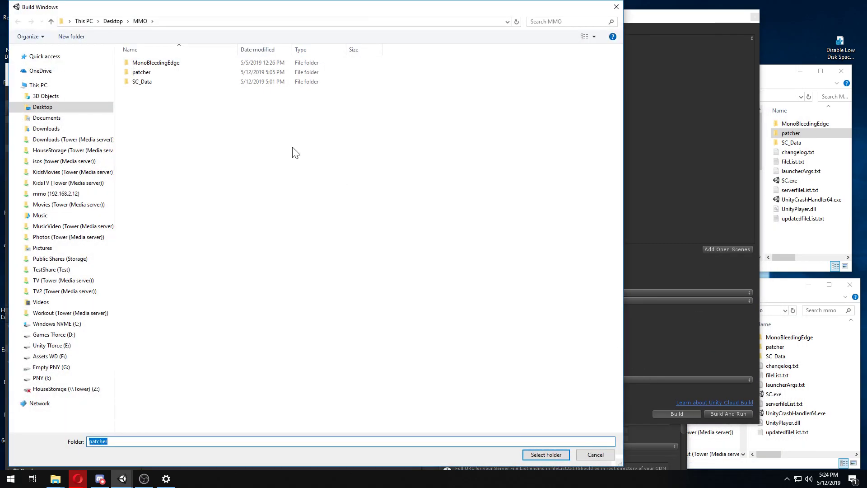
click(140, 72)
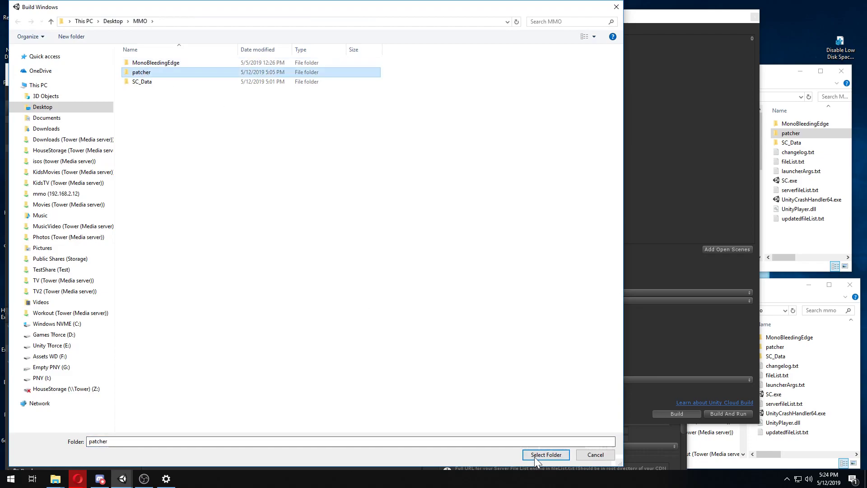
click(595, 454)
Step: Close the build settings and minimize the patcher project's editor
click(77, 147)
click(557, 17)
drag(555, 13, 430, 250)
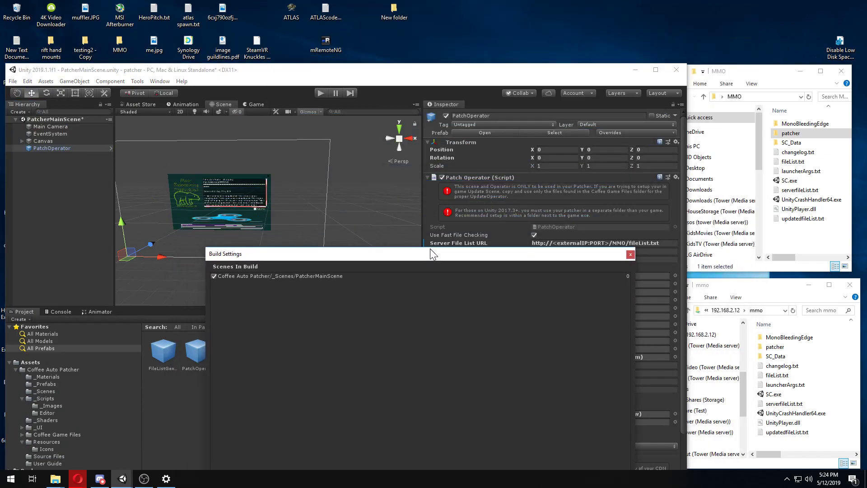
click(630, 255)
drag(650, 72, 691, 25)
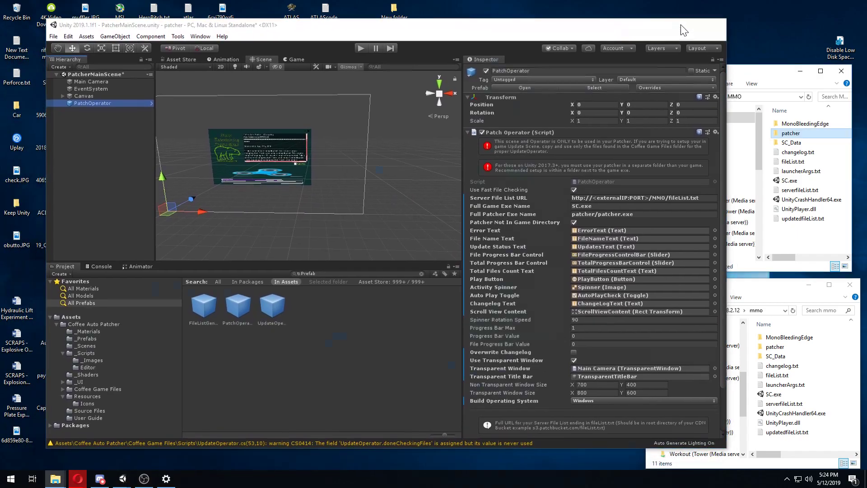
click(677, 26)
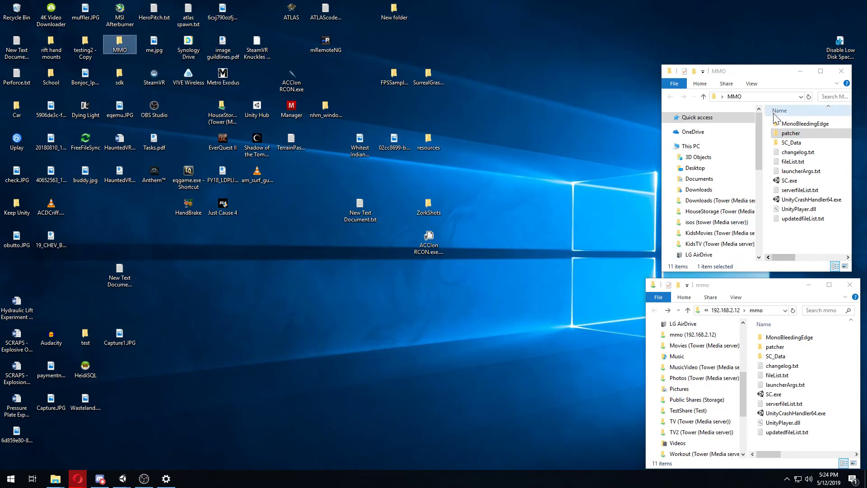
Step: Delete everything in the mmo network share and copy all contents of the desktop's MMO folder into it
click(777, 77)
drag(796, 233, 797, 129)
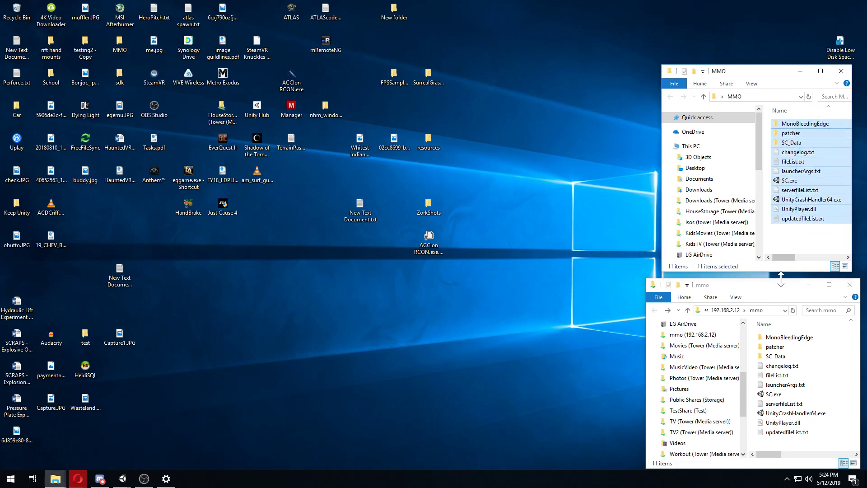
click(733, 311)
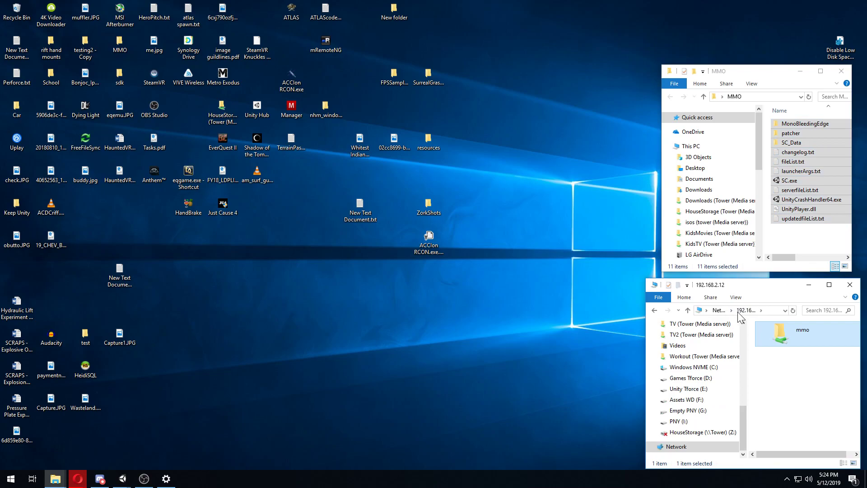
double_click(801, 336)
drag(787, 442, 780, 333)
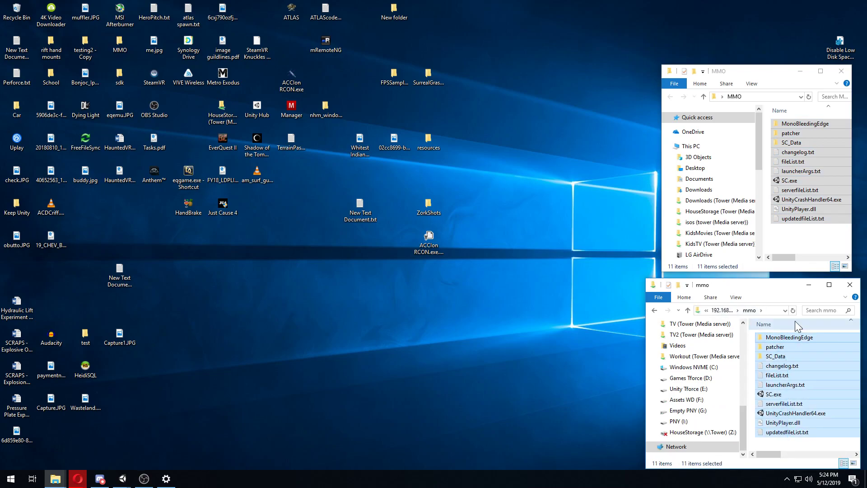
key(Delete)
key(Return)
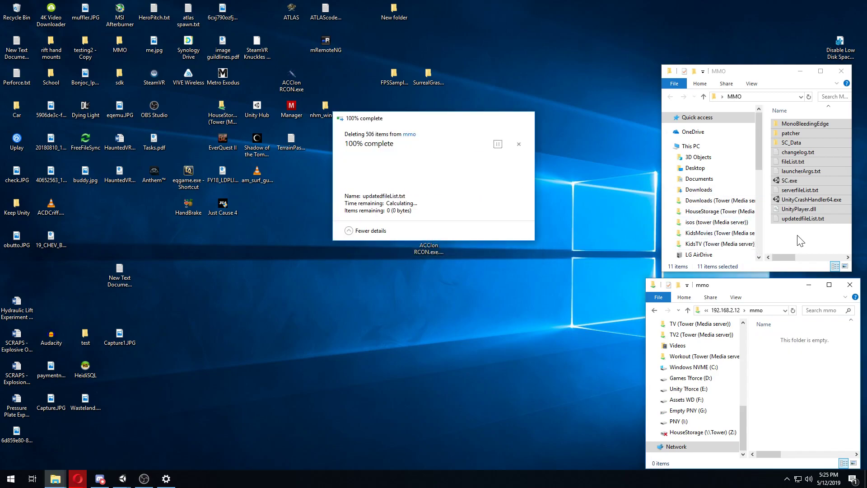
click(795, 77)
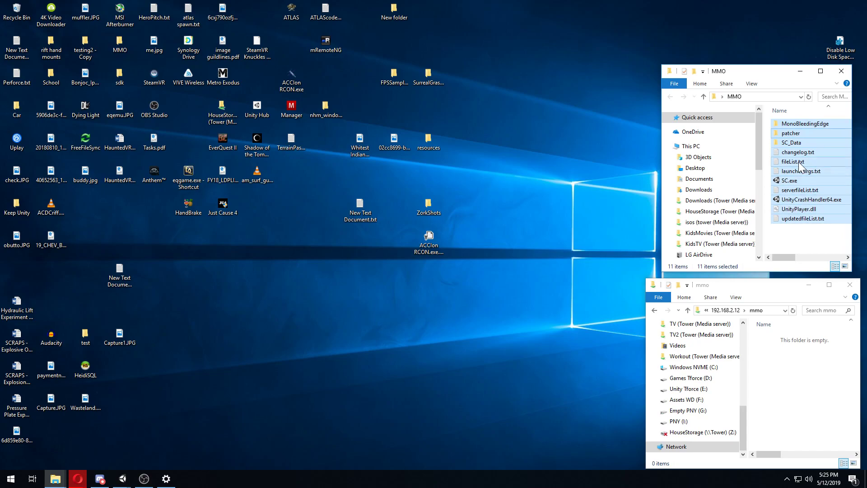
drag(807, 182, 794, 398)
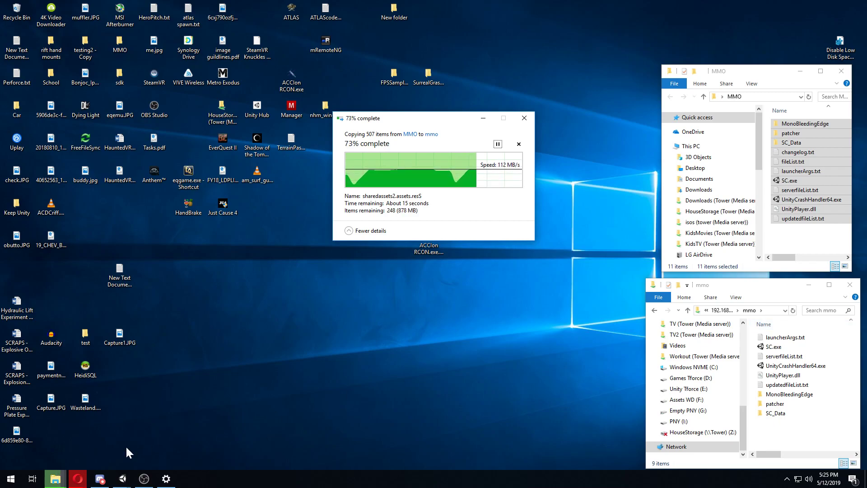
Step: Switch to the noVNC virtual machine in Opera and close its Local Disk (C:) window
click(81, 480)
click(138, 435)
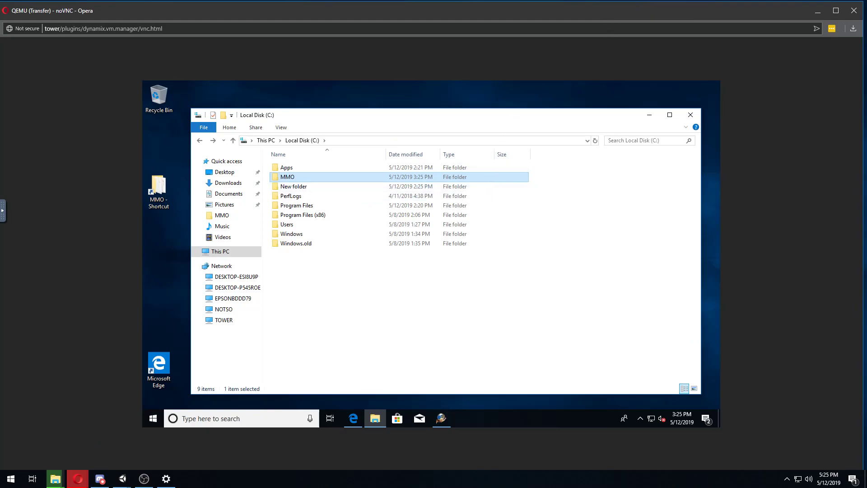
click(691, 115)
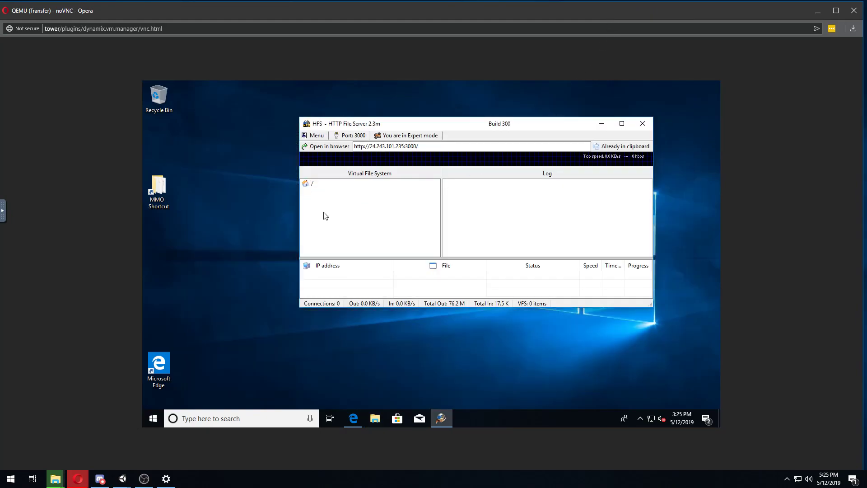
Step: Add the MMO folder from Local Disk (C:) to the HFS virtual file system as a real folder
right_click(336, 199)
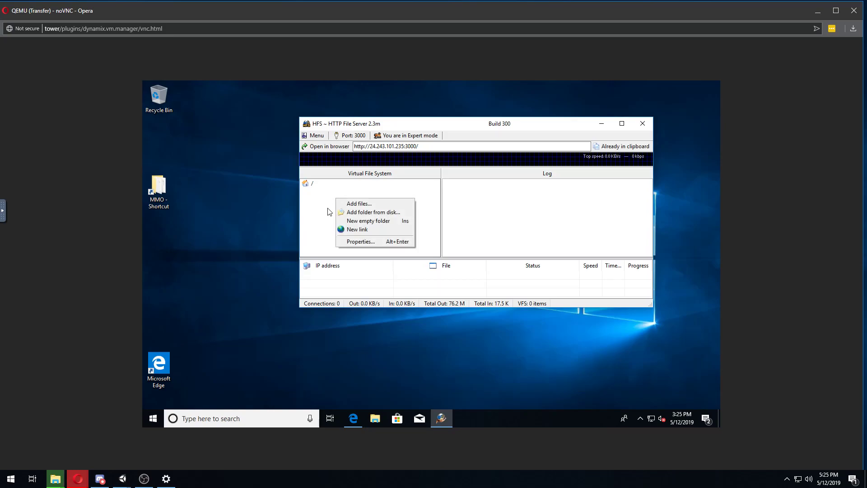
click(355, 212)
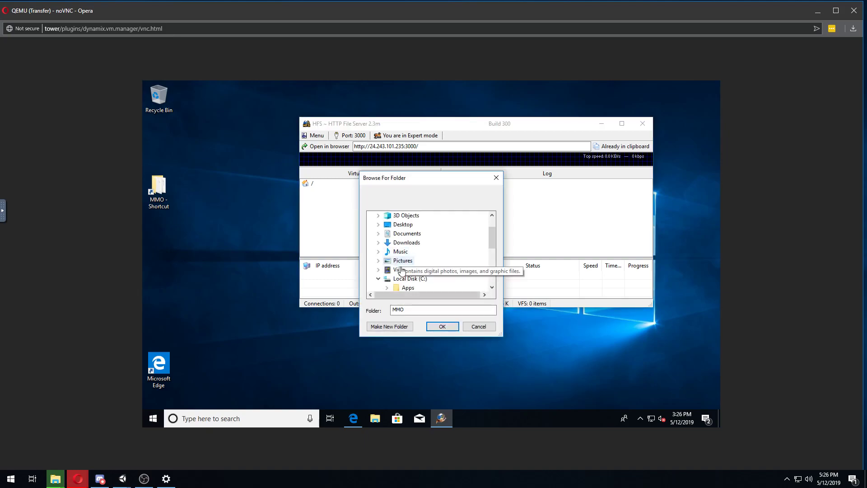
click(400, 269)
click(402, 279)
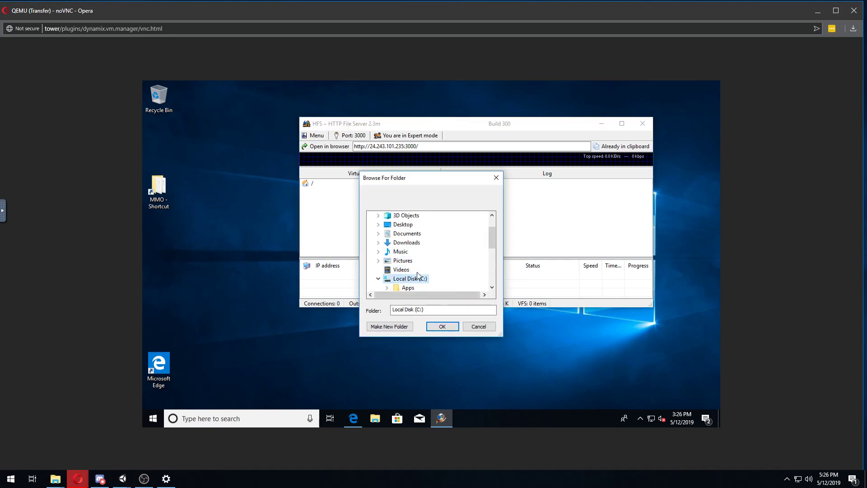
scroll(418, 276, down, 2)
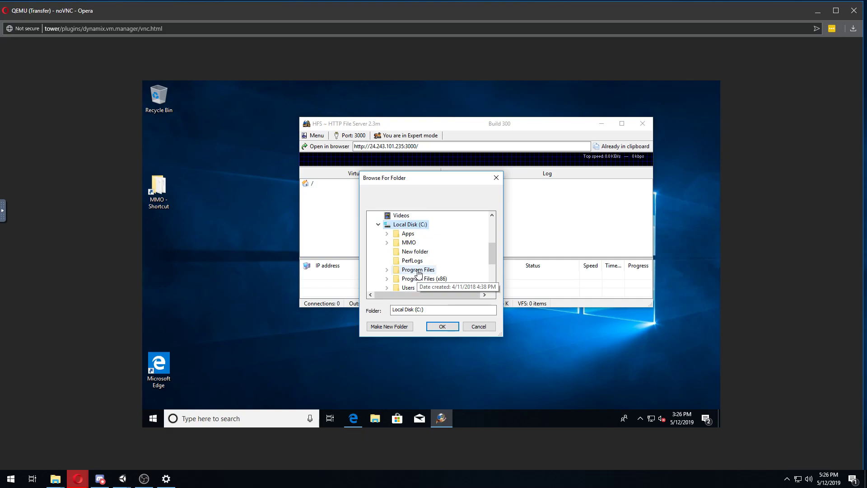
double_click(408, 233)
double_click(408, 261)
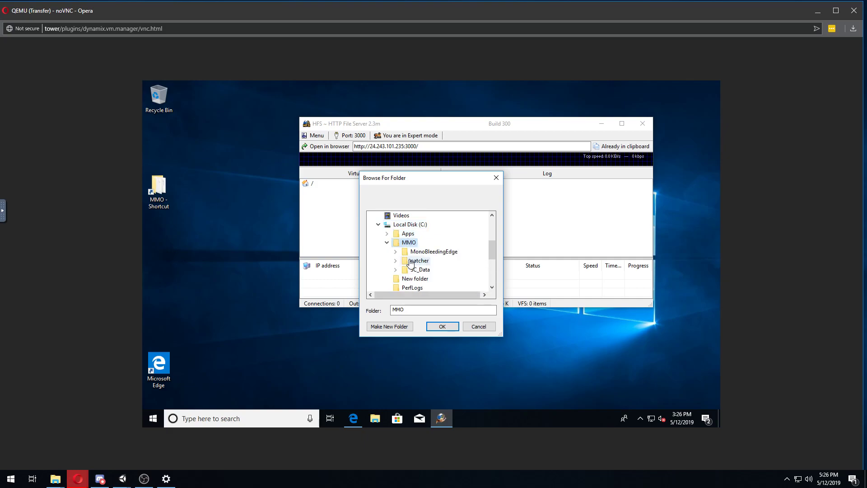
click(443, 327)
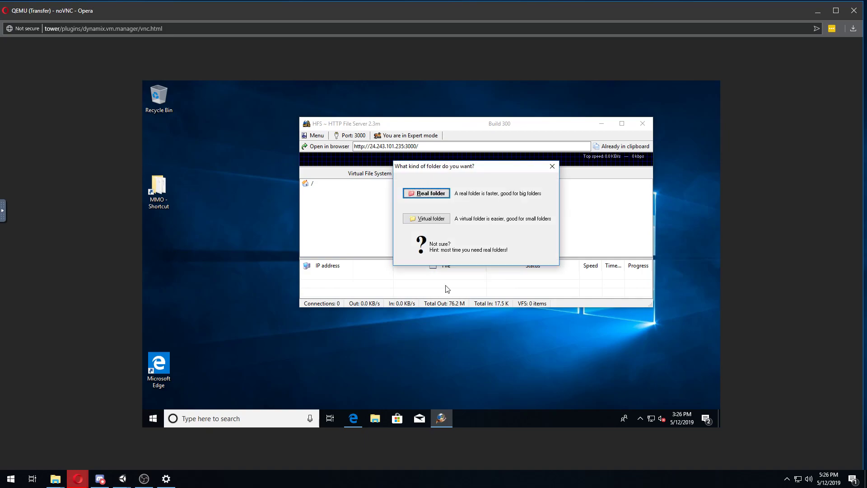
click(431, 193)
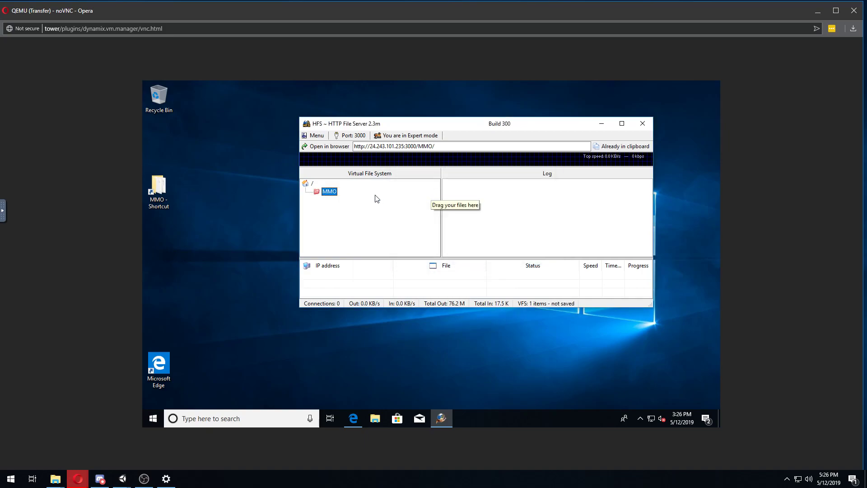
Step: Set the access permission of the MMO folder in HFS to Anyone and apply it
right_click(330, 192)
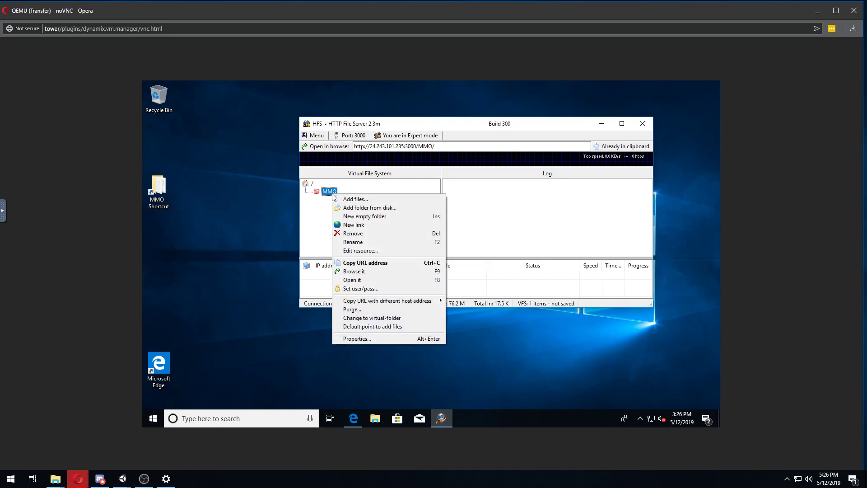
click(363, 338)
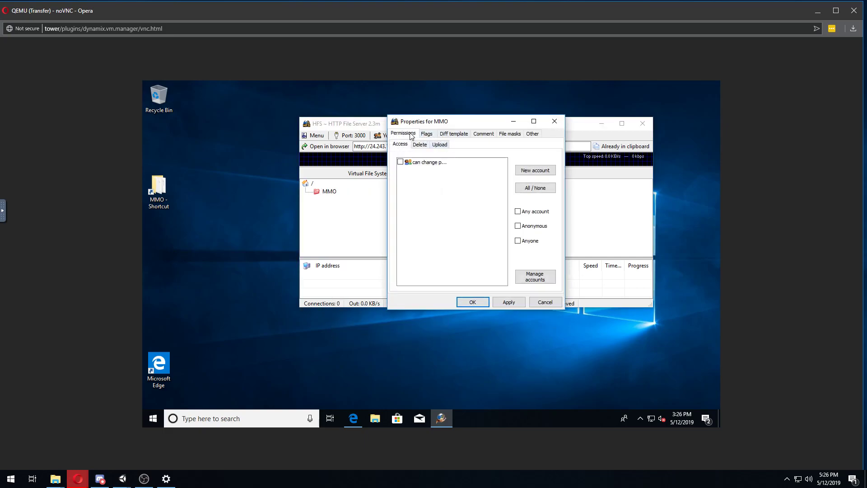
click(519, 241)
click(504, 302)
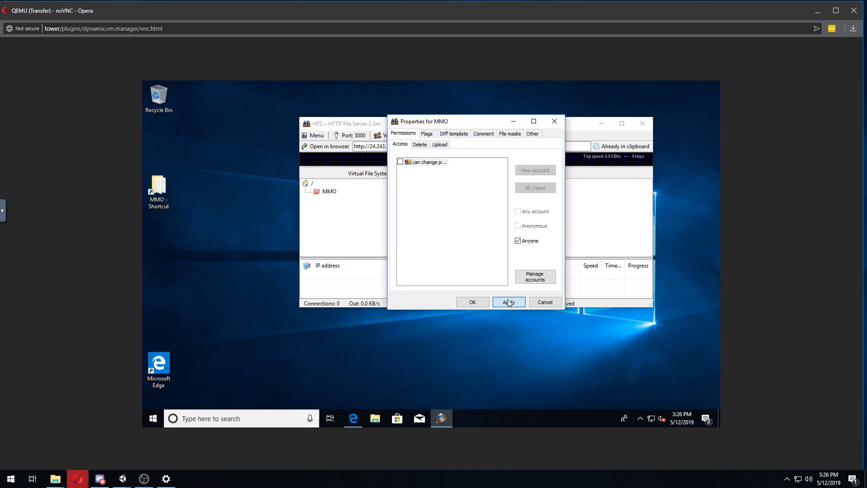
click(487, 302)
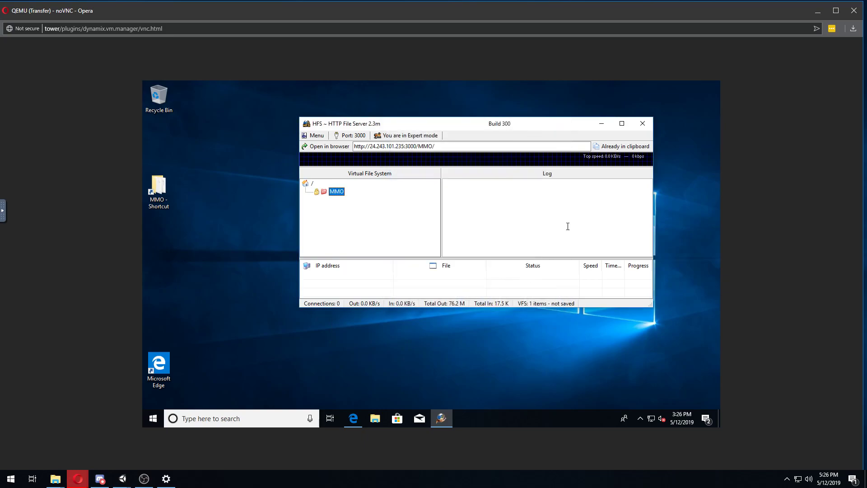
Step: Minimize the virtual machine window and run patcher.exe from the patcher subfolder of the desktop's MMO folder
click(817, 11)
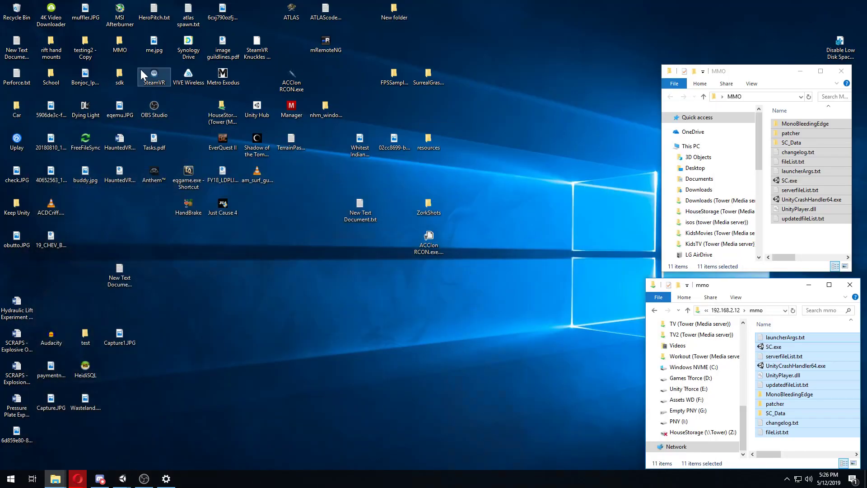
click(119, 43)
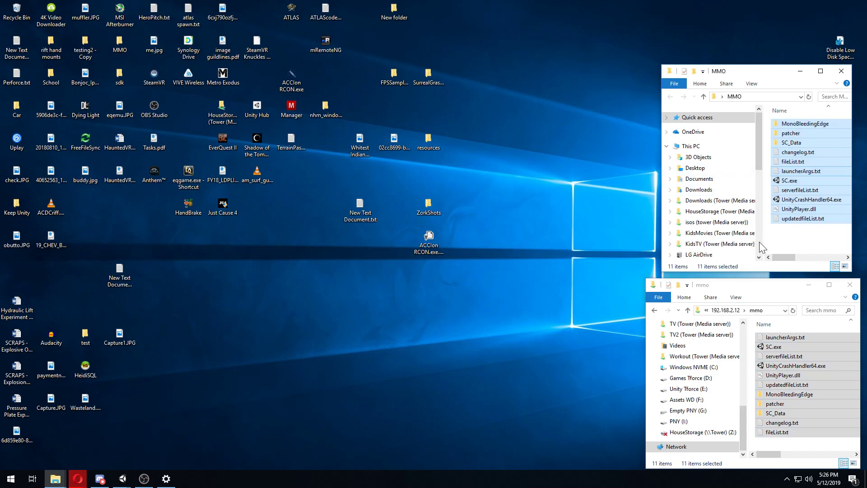
click(803, 243)
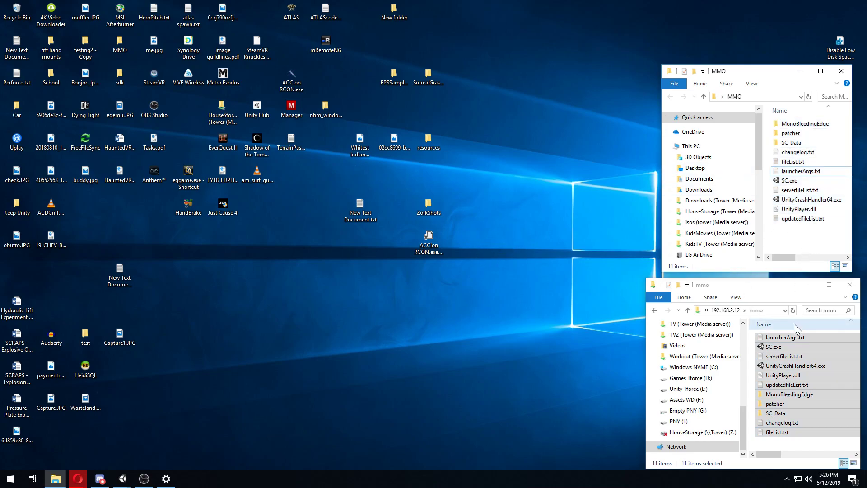
double_click(797, 133)
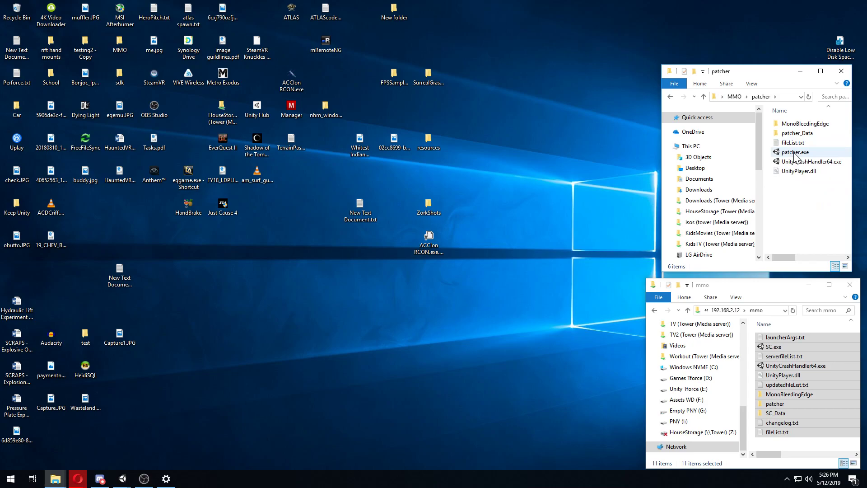
double_click(794, 153)
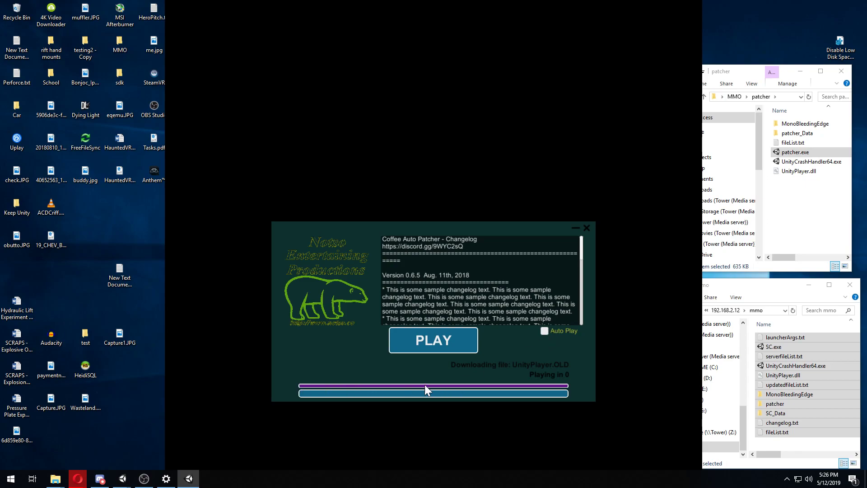
Step: Close the patcher and clear the file selection in the network mmo folder
click(586, 228)
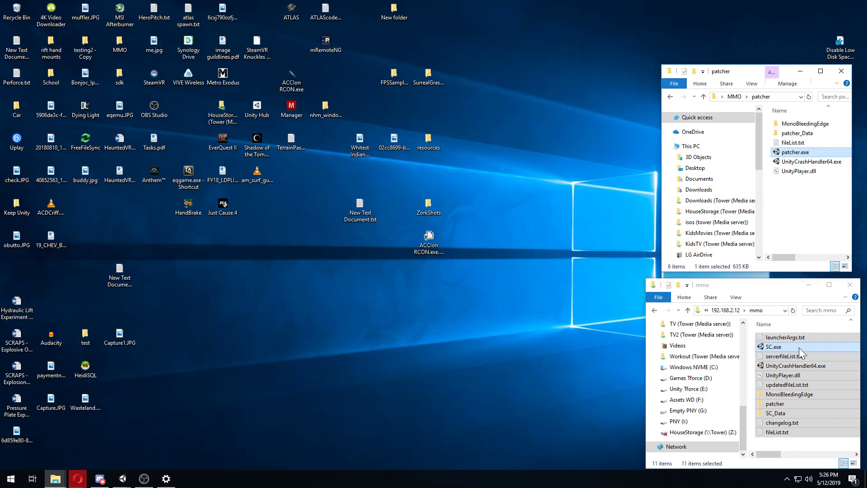
click(789, 411)
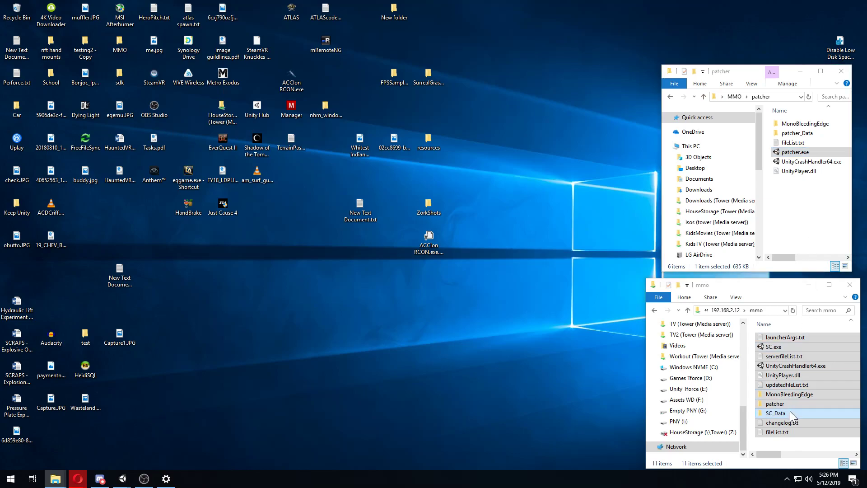
click(789, 441)
right_click(789, 442)
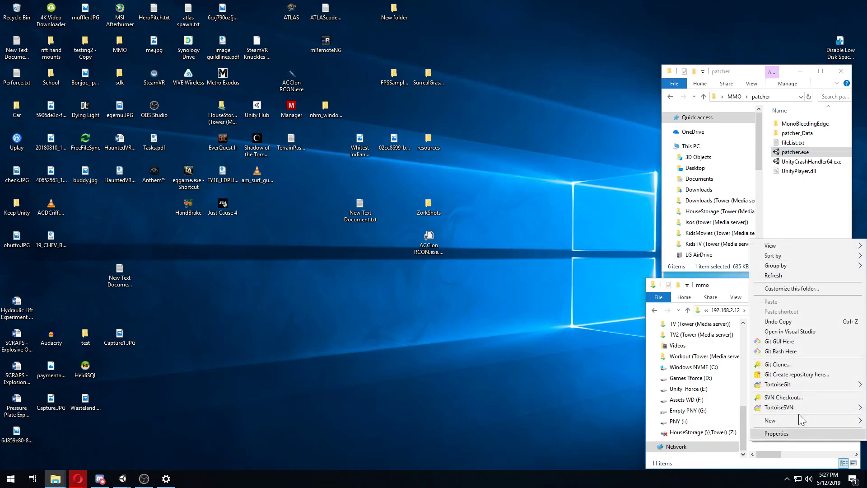
click(725, 284)
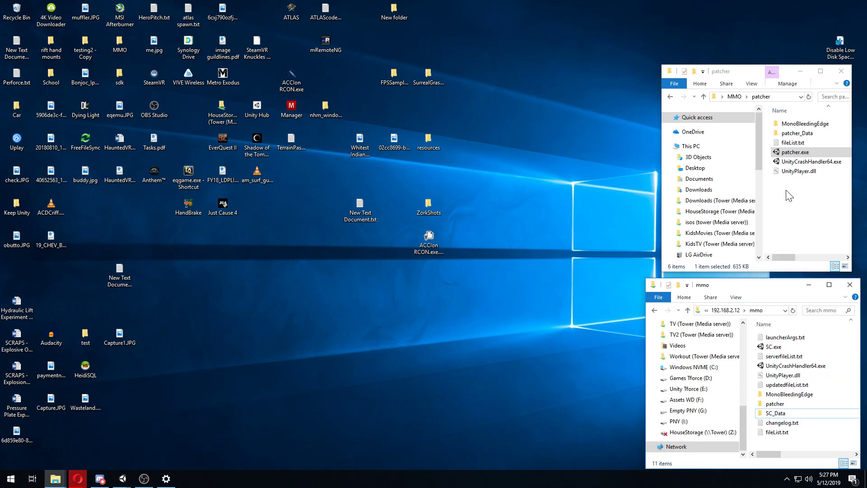
Step: Rename UnityPlayer.dll in the MMO folder's patcher subfolder to UnityPlayer.OLD
click(798, 171)
click(821, 172)
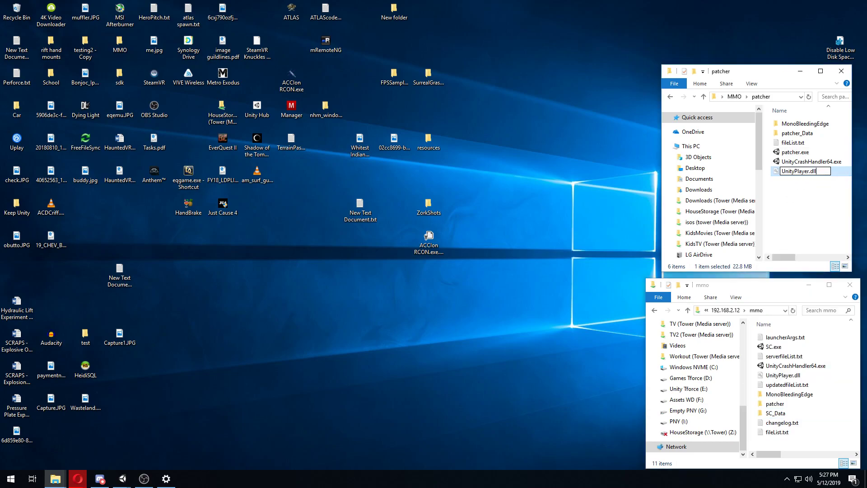
text(OLD)
click(819, 191)
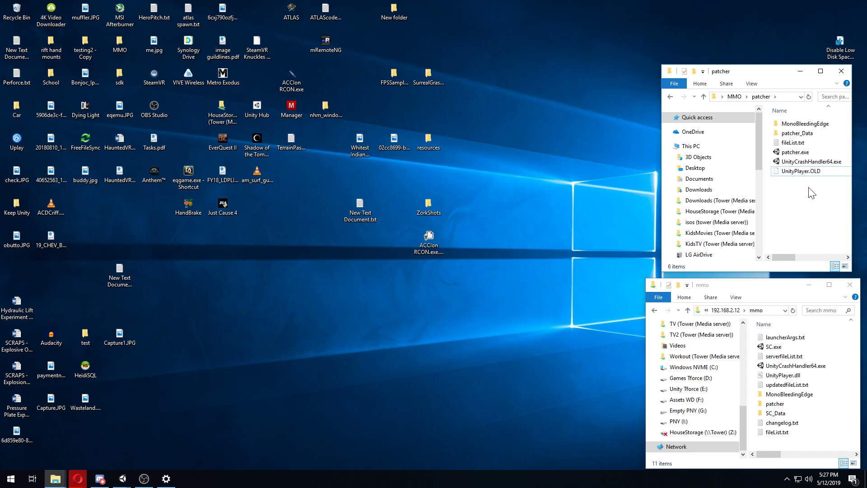
Step: Restore the .dll extension of UnityPlayer.OLD in the patcher subfolder and accept the extension change
double_click(795, 133)
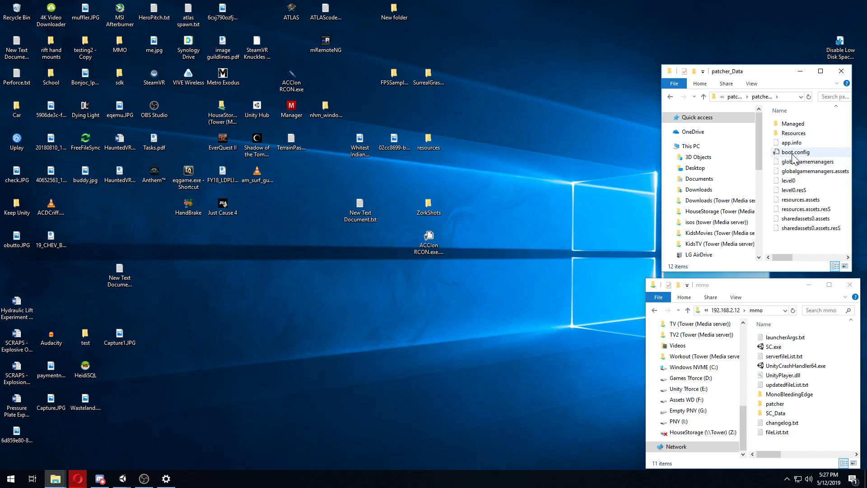
key(alt+Left)
click(808, 172)
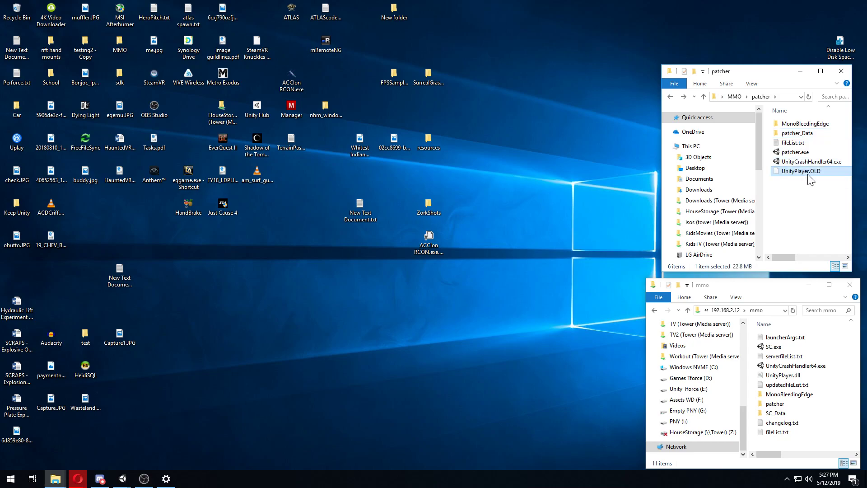
key(F2)
key(End)
key(BackSpace)
key(BackSpace)
text(dll)
key(Return)
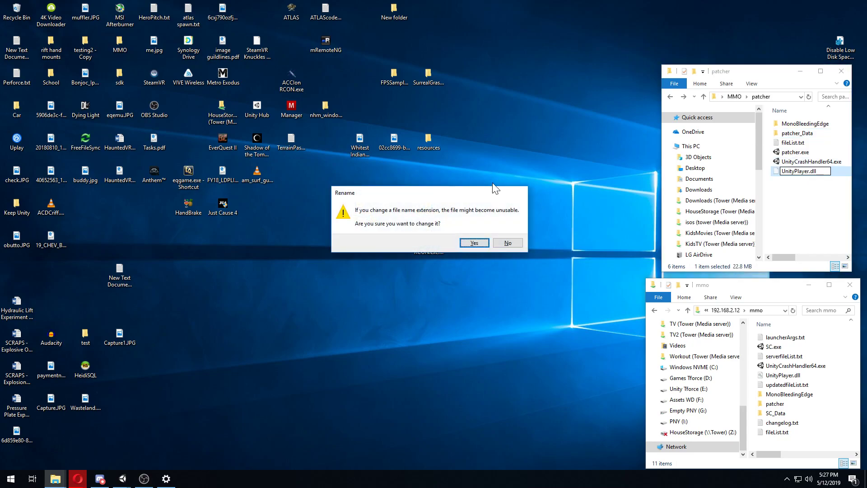
click(473, 243)
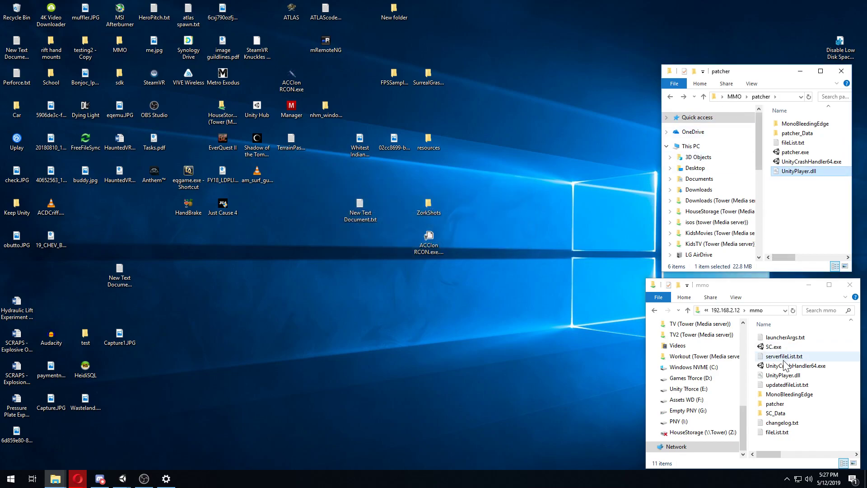
Step: Delete UnityPlayer.OLD from the desktop's MMO folder
click(734, 96)
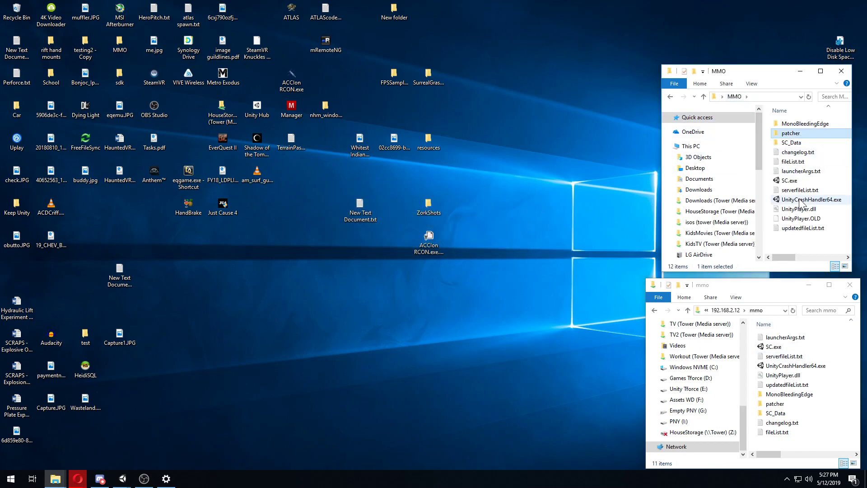
click(801, 219)
key(Delete)
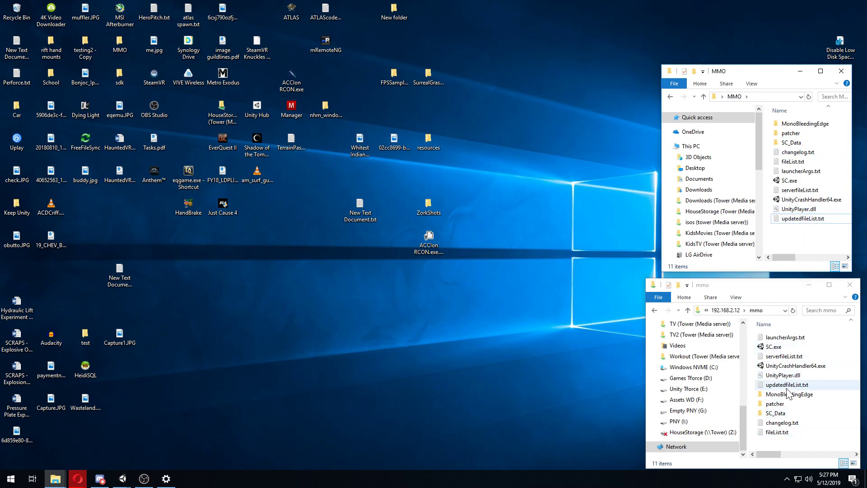
Step: Rename UnityPlayer.dll in the desktop's main MMO folder to UnityPlayer.OLD
click(806, 209)
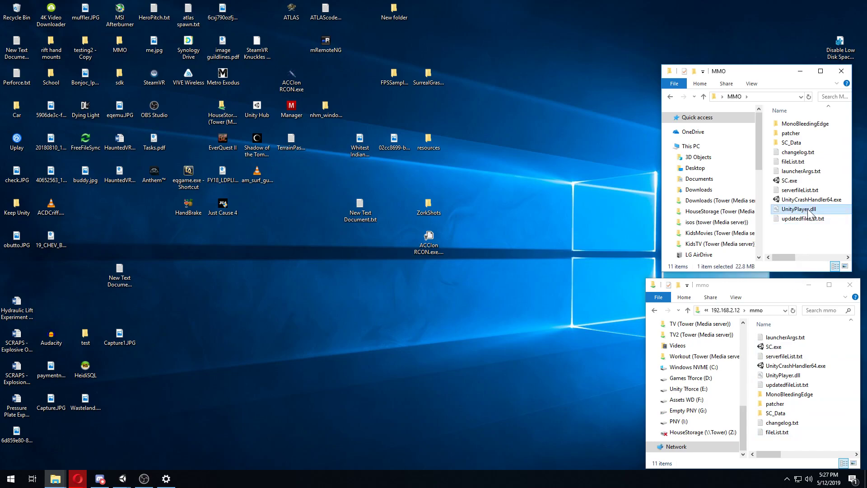
key(F2)
key(End)
key(BackSpace)
key(BackSpace)
key(BackSpace)
text(OLD)
key(Return)
Step: Run patcher.exe from the patcher subfolder and turn off Auto Play during the download
double_click(791, 133)
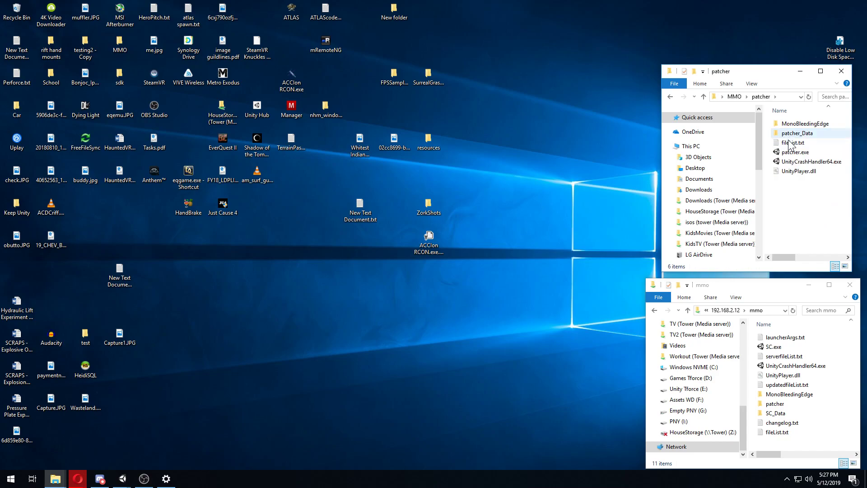
double_click(793, 152)
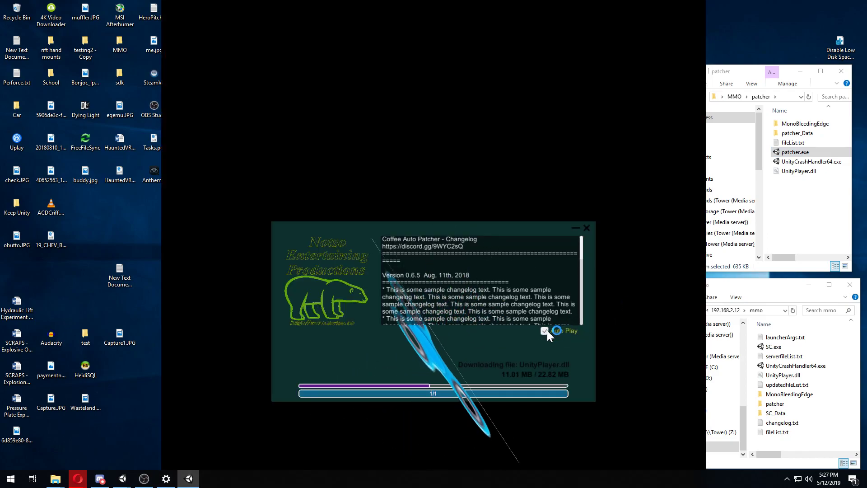
click(545, 331)
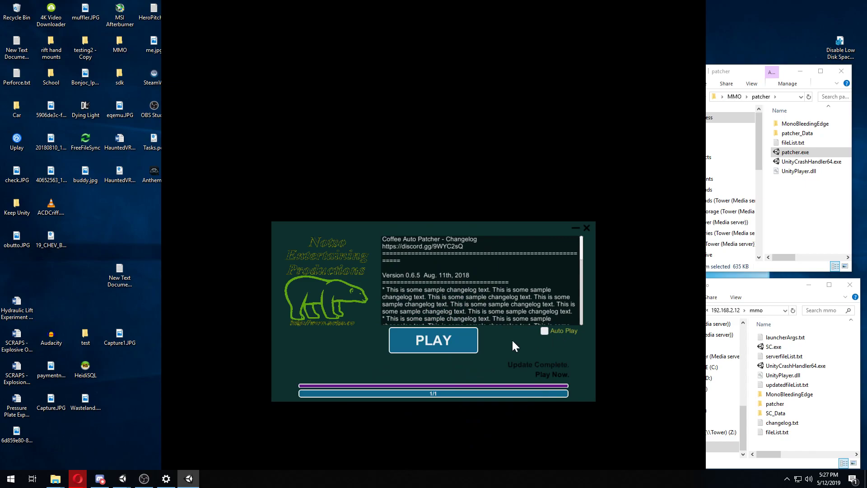
Step: Close the patcher and check the desktop's MMO folder for the downloaded UnityPlayer.dll
click(586, 228)
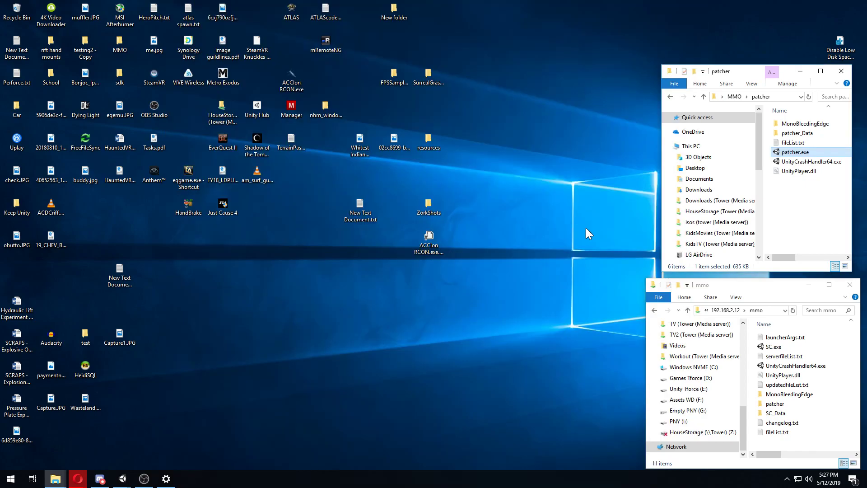
click(734, 97)
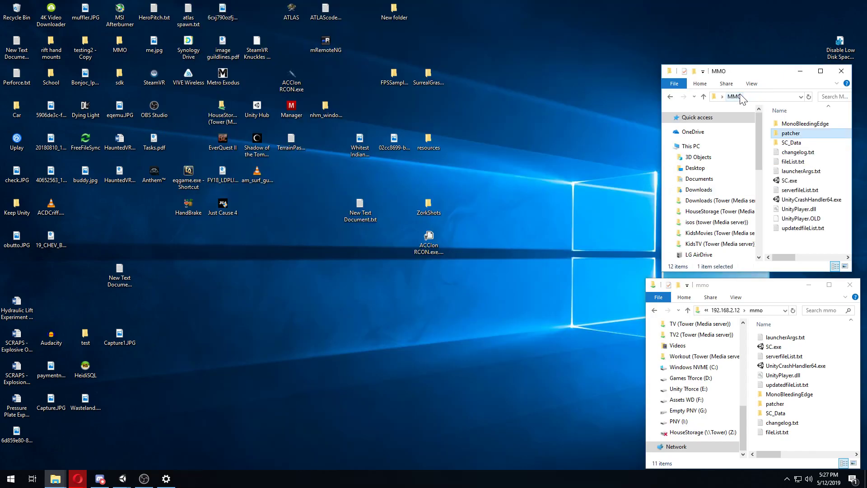
click(799, 209)
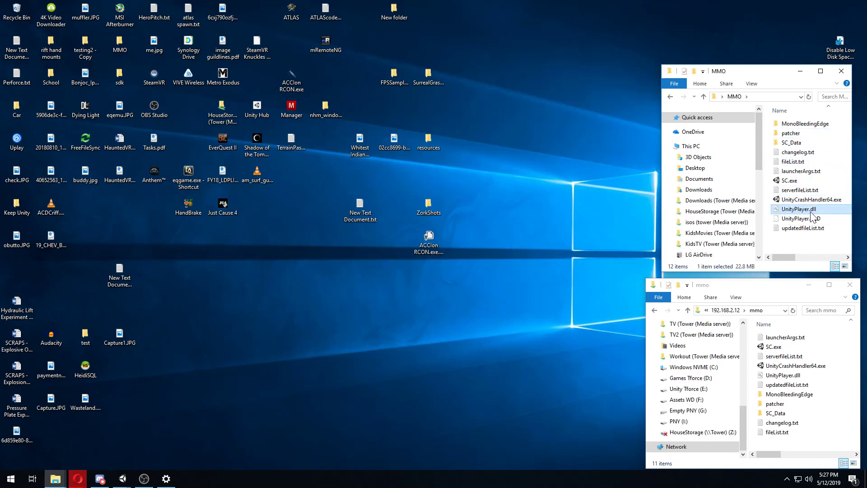